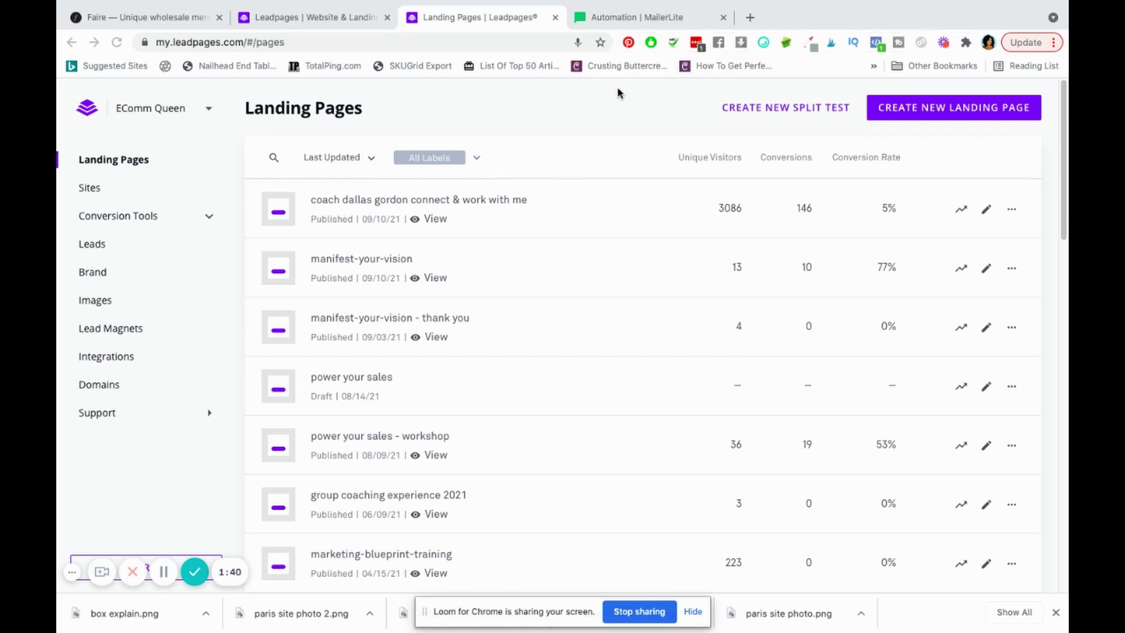
Check the automation list in MailerLite, and open the manifest-your-vision landing page in Leadpages for editing.
left_click(697, 28)
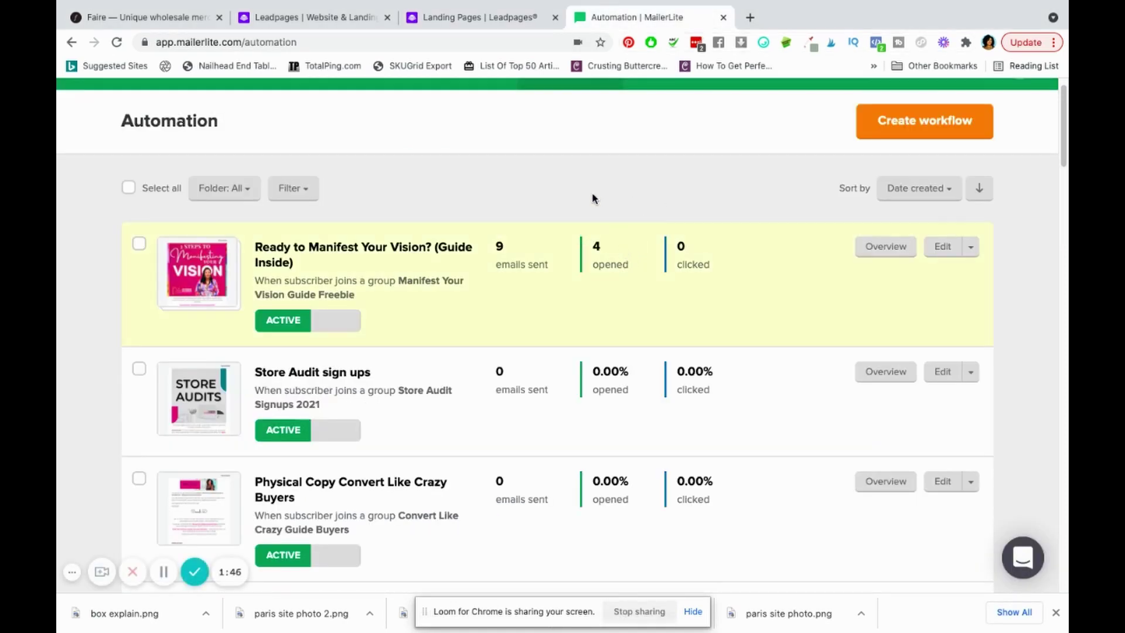
left_click(438, 19)
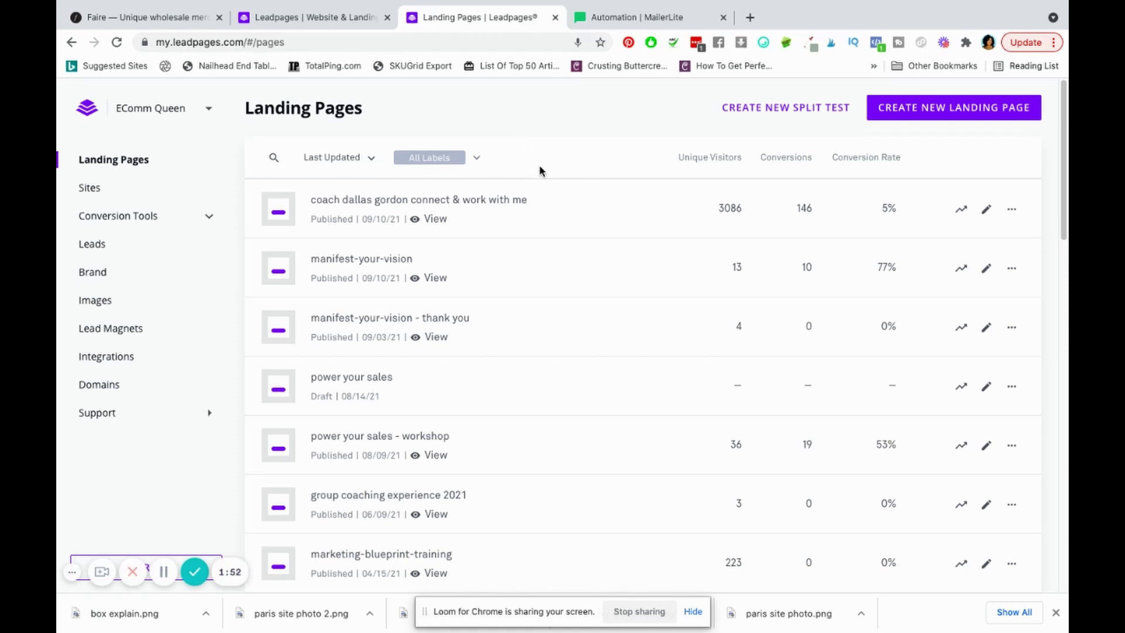
mouse_move(542, 184)
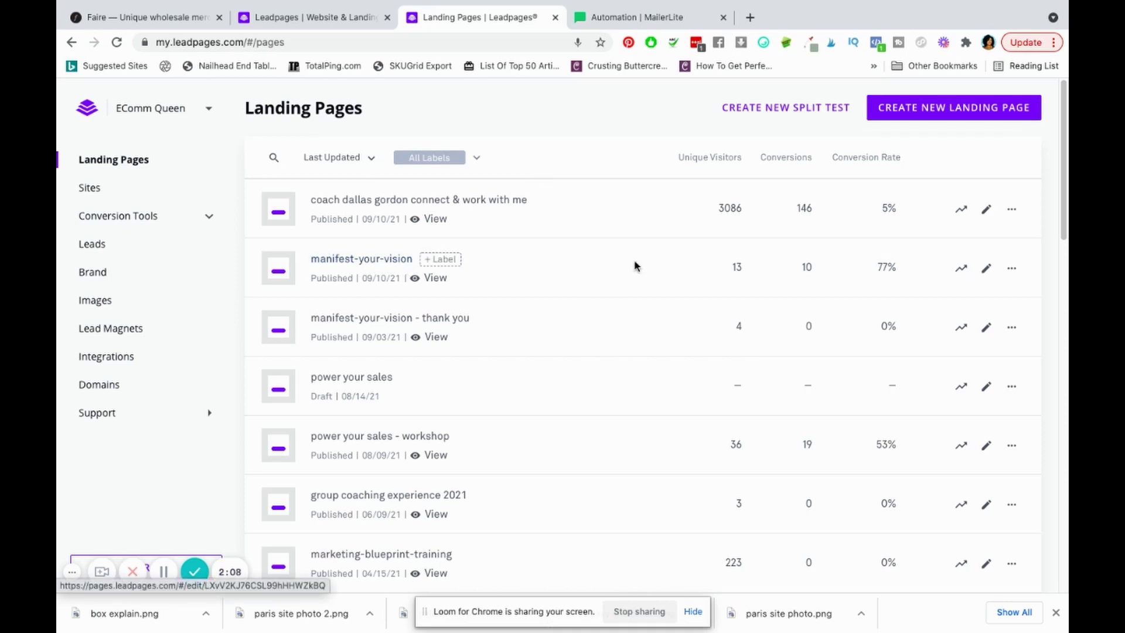
left_click(370, 262)
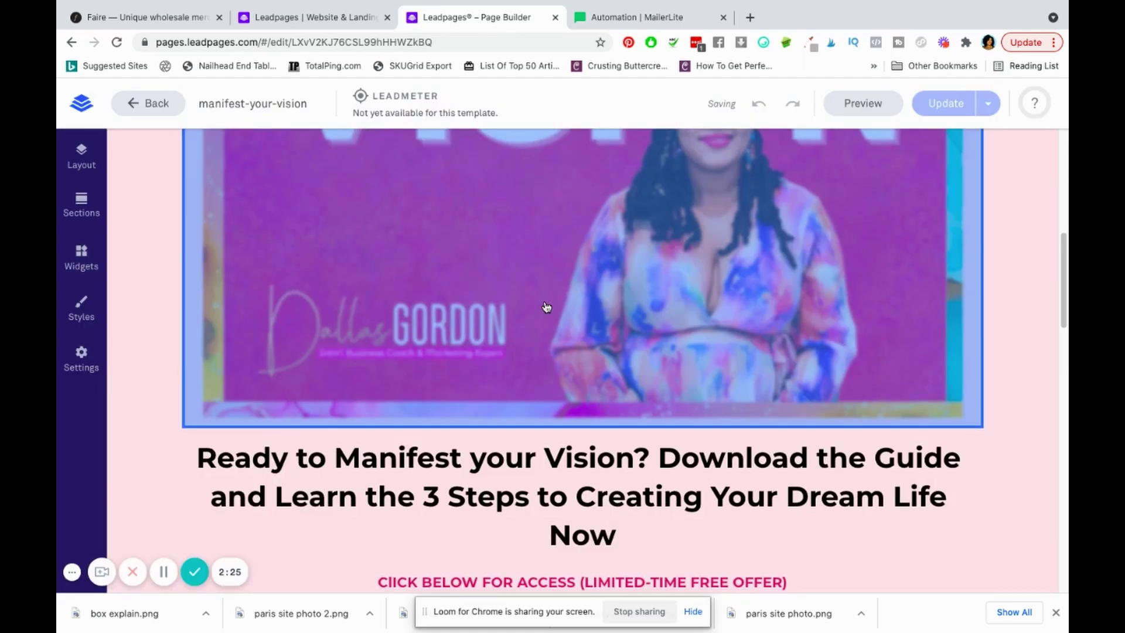
Review the landing page's hero image, headline, sign-up button and the body text beneath it.
scroll(545, 306, "down", 3)
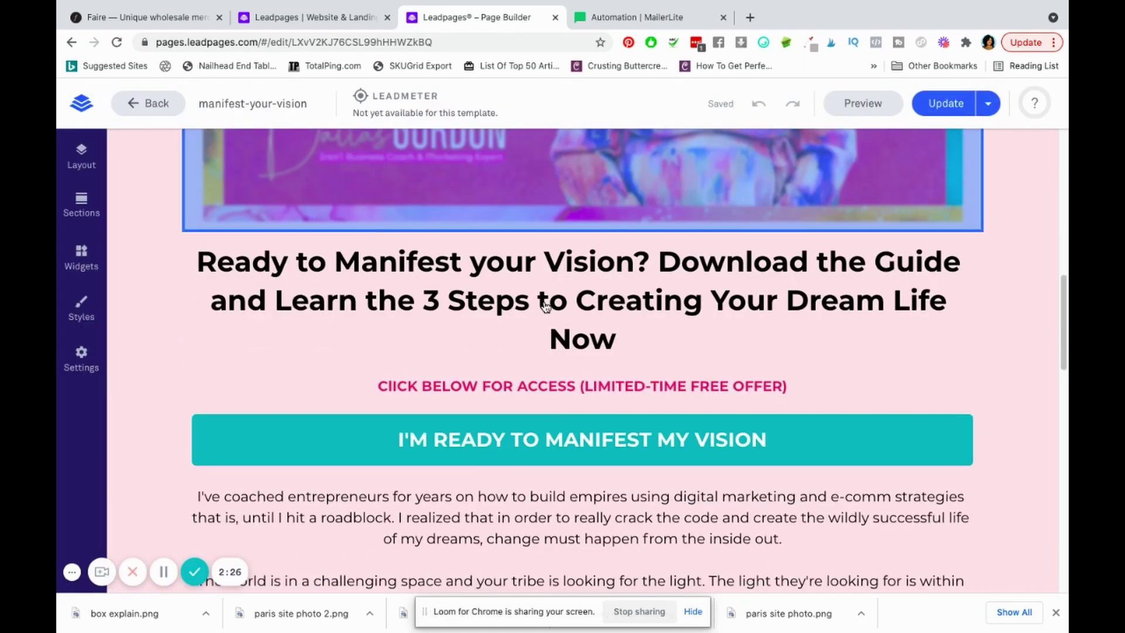
scroll(1012, 397, "up", 7)
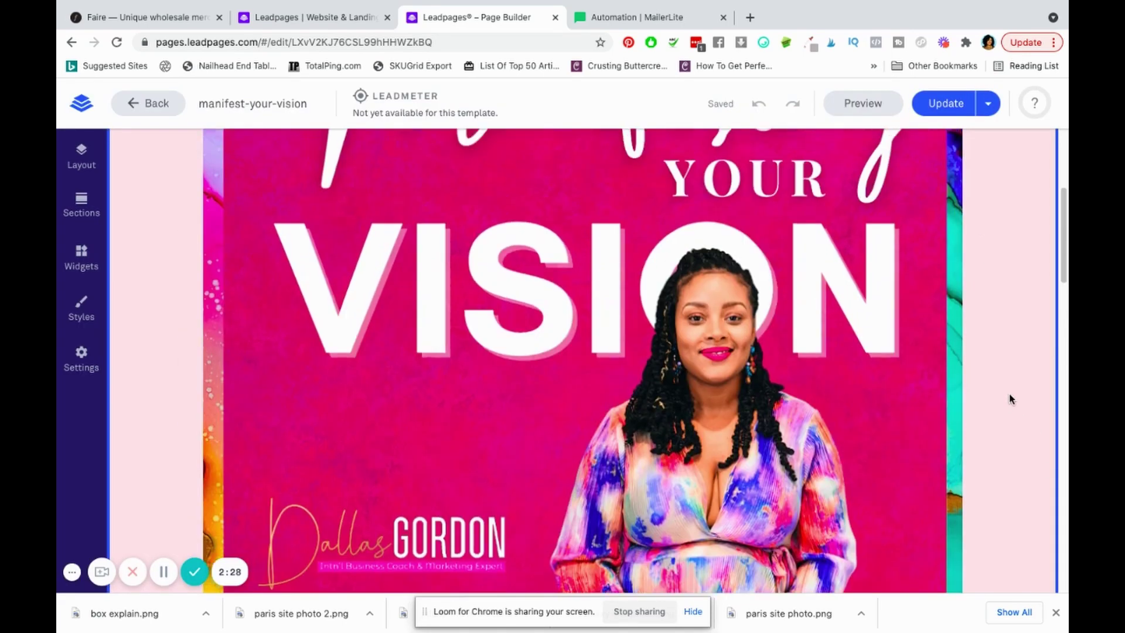
scroll(1010, 399, "up", 4)
scroll(1008, 397, "down", 4)
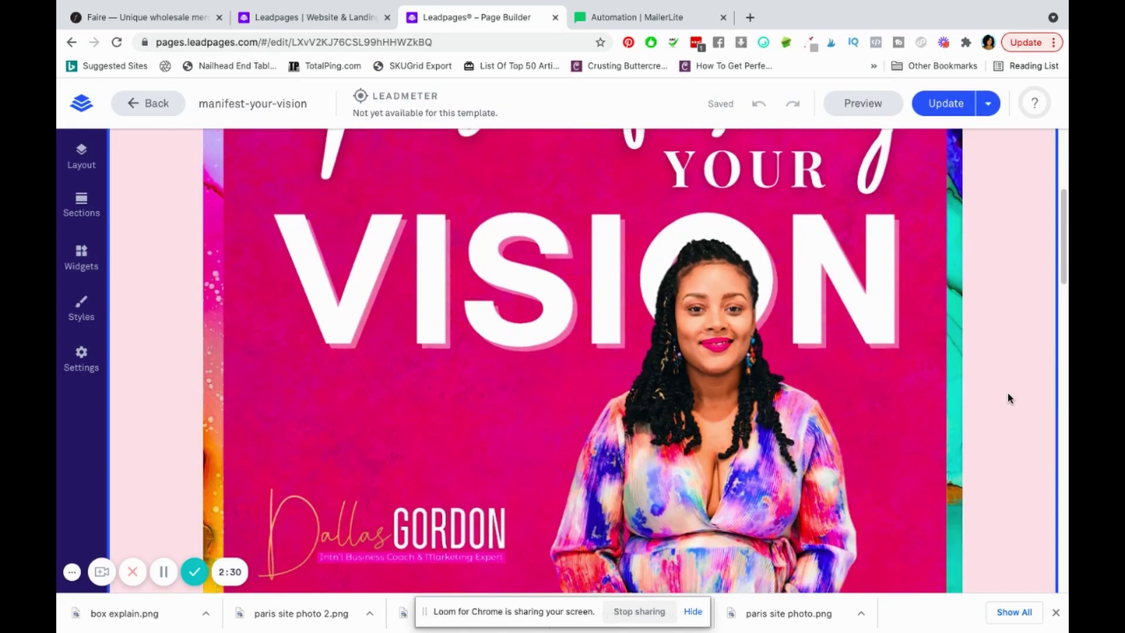
scroll(1007, 397, "up", 4)
scroll(1007, 397, "down", 4)
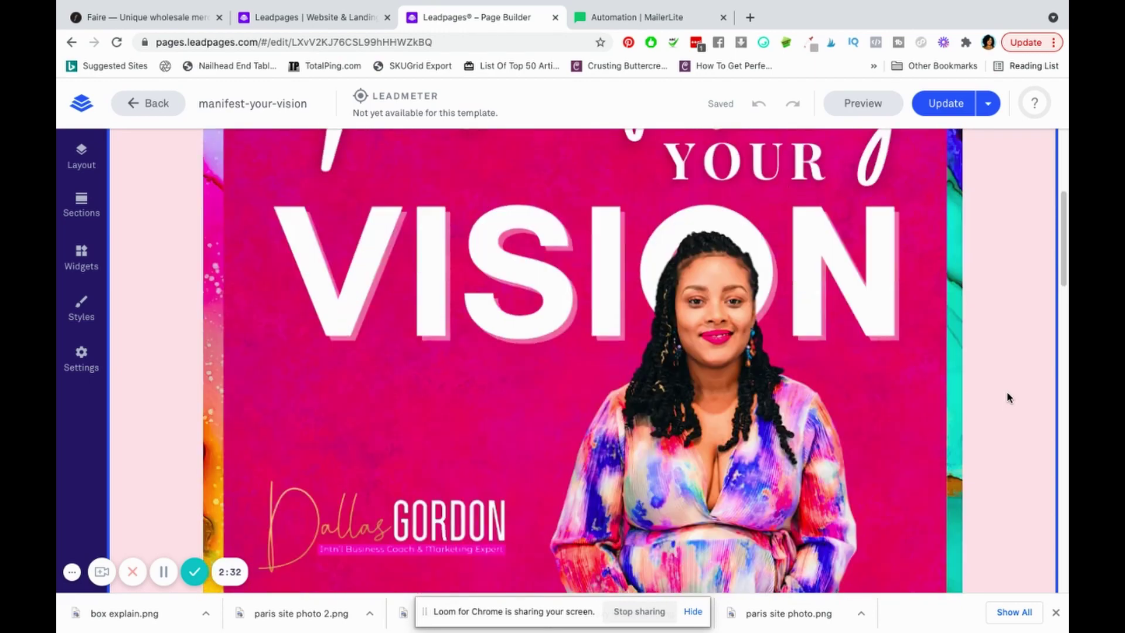
scroll(1008, 397, "down", 8)
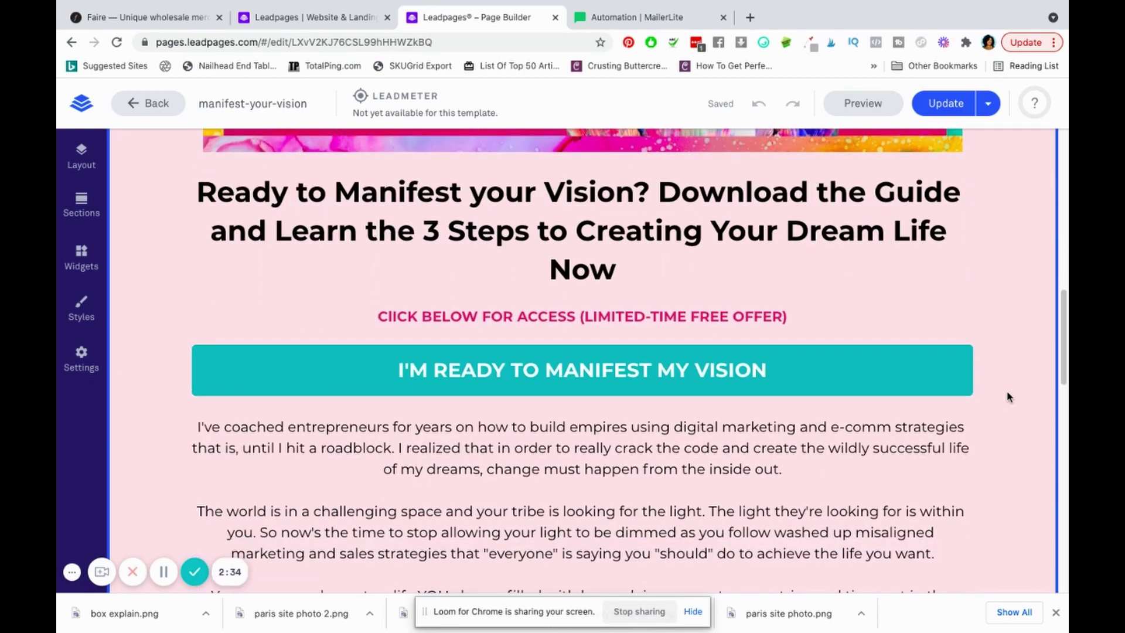
scroll(1007, 392, "down", 2)
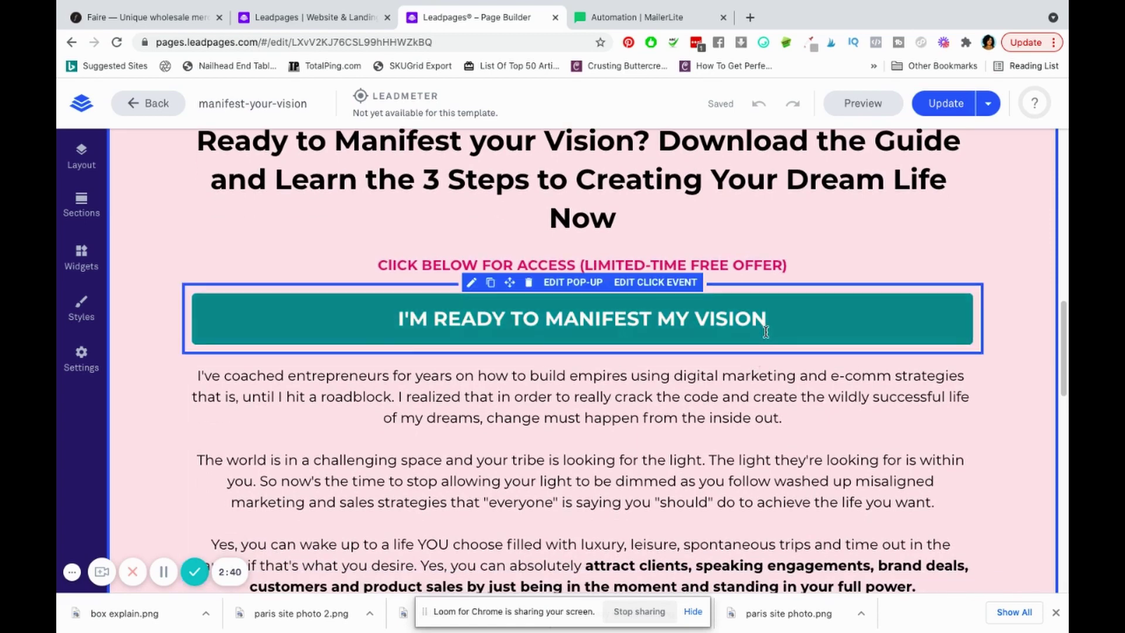
scroll(762, 328, "down", 1)
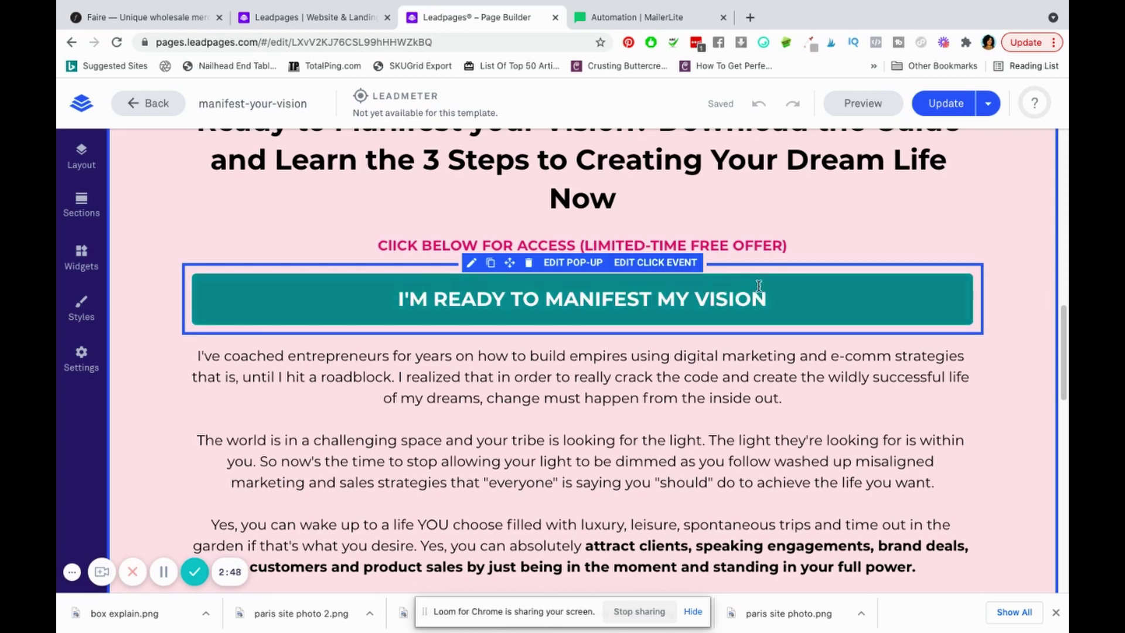
Open the pop-up assigned to the "I'M READY TO MANIFEST MY VISION" button's click event, and open its sign-up form for editing.
left_click(788, 291)
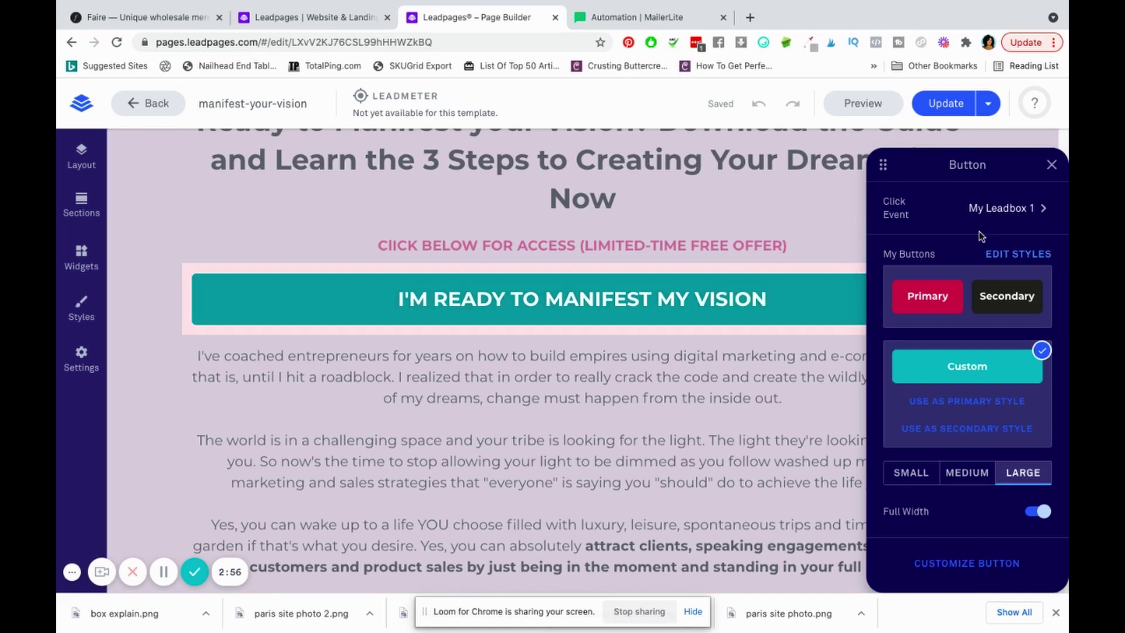
left_click(1021, 213)
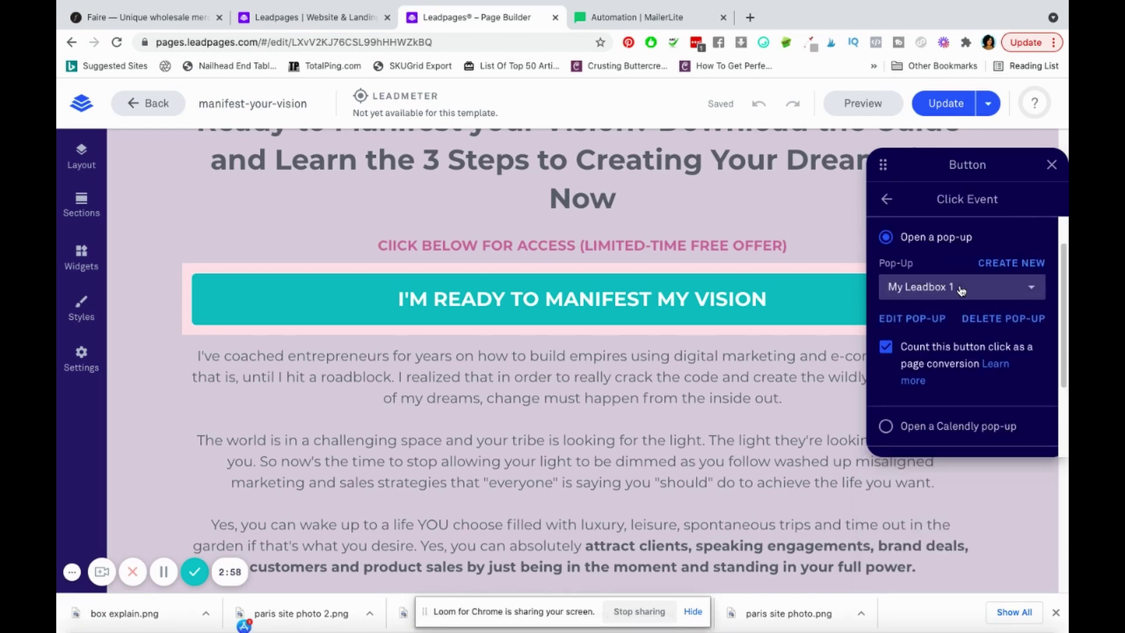
left_click(908, 319)
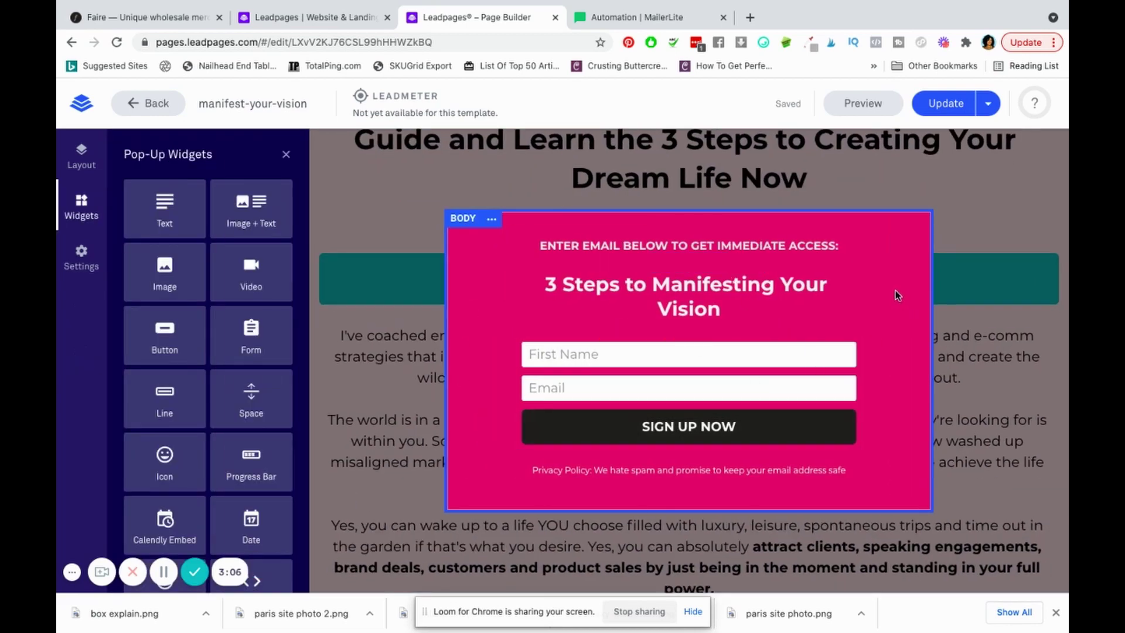
left_click(717, 387)
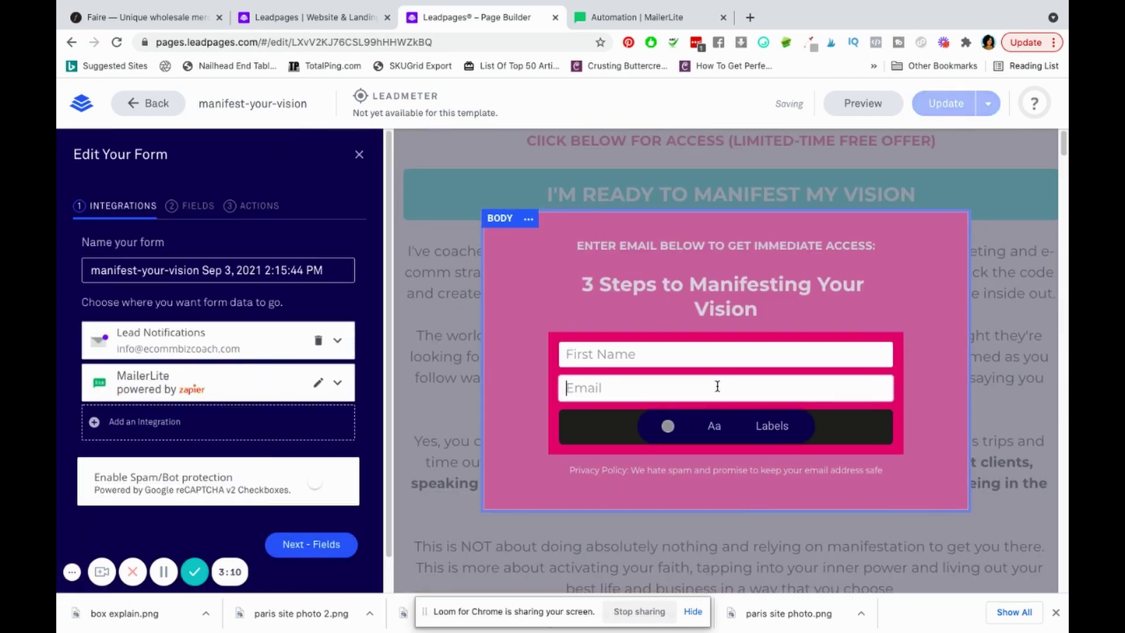
left_click(645, 354)
left_click(645, 382)
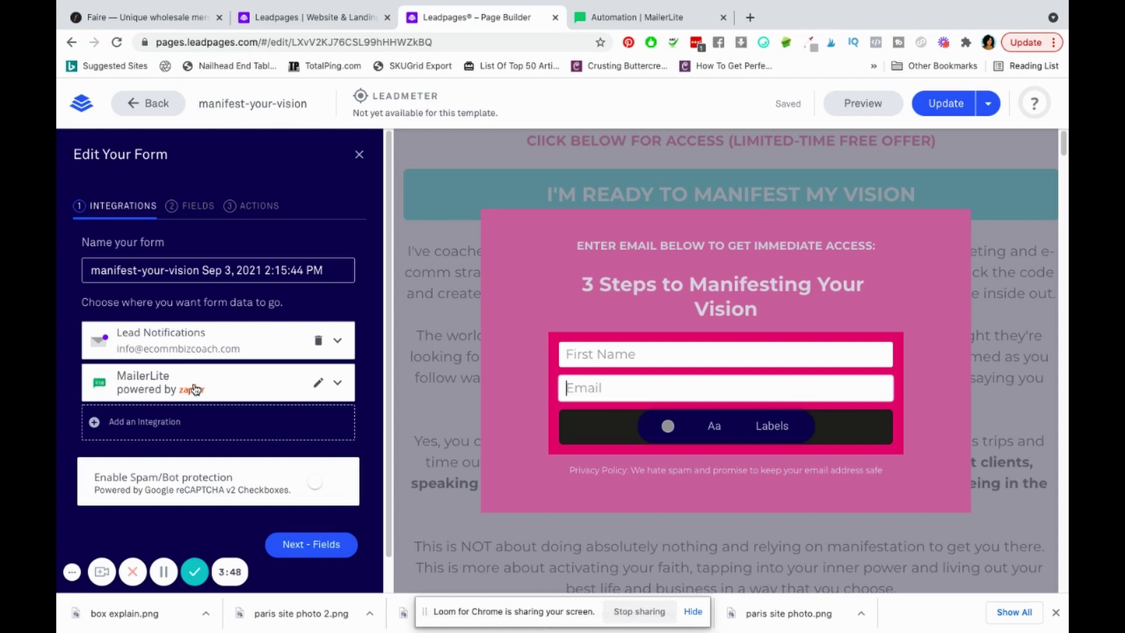
Switch to MailerLite and open the overview of the "Ready to Manifest Your Vision? (Guide Inside)" automation.
left_click(668, 17)
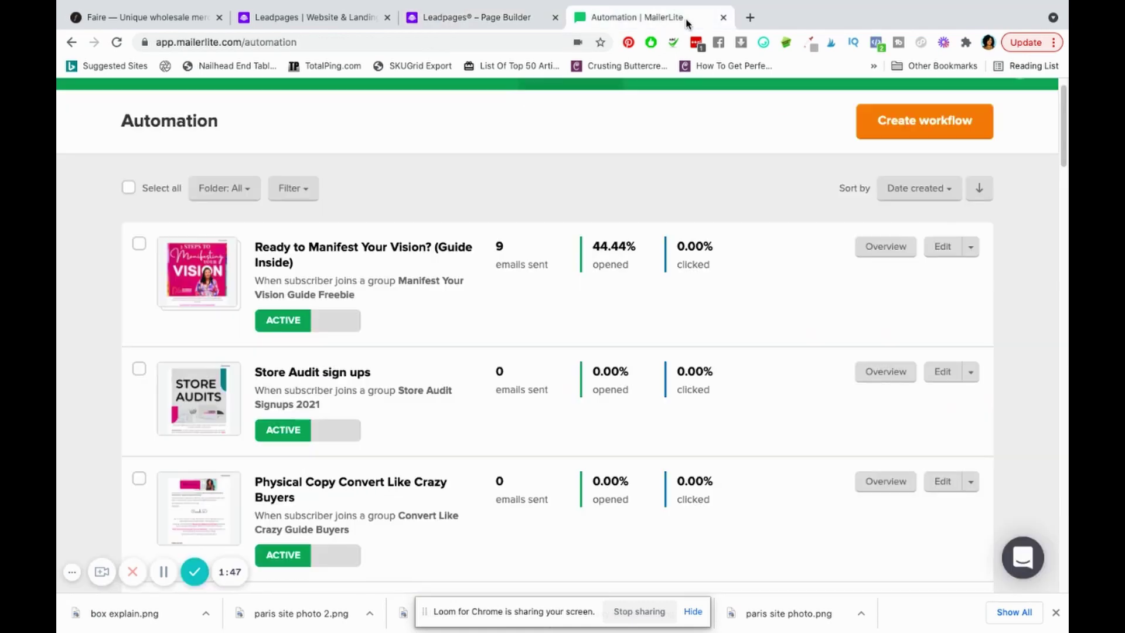
scroll(549, 201, "up", 1)
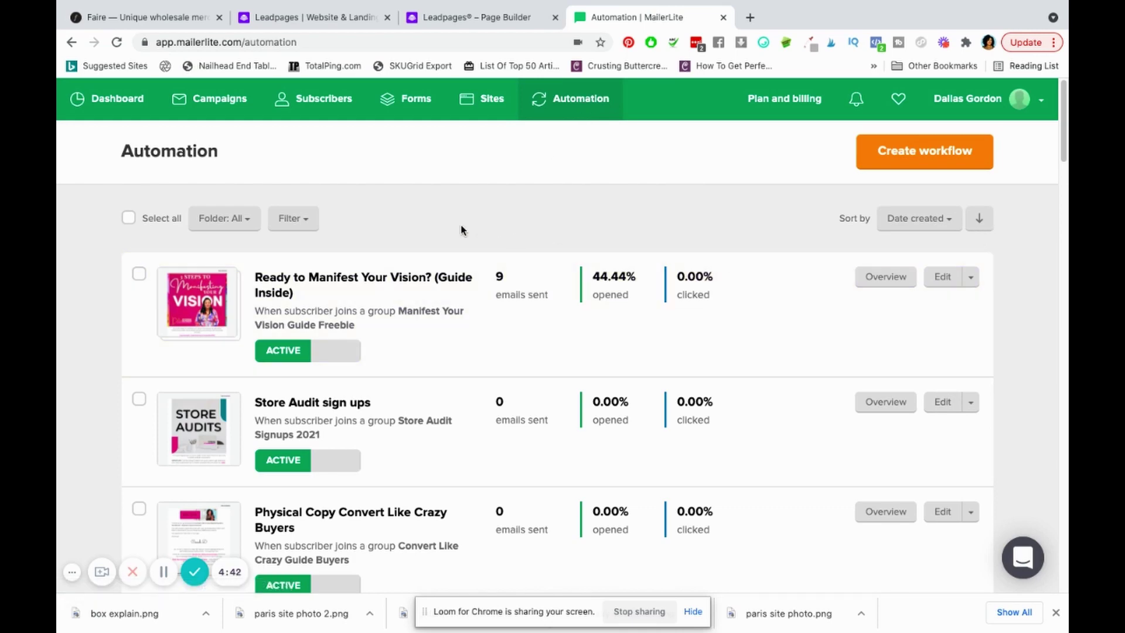
scroll(461, 229, "down", 2)
scroll(463, 240, "up", 1)
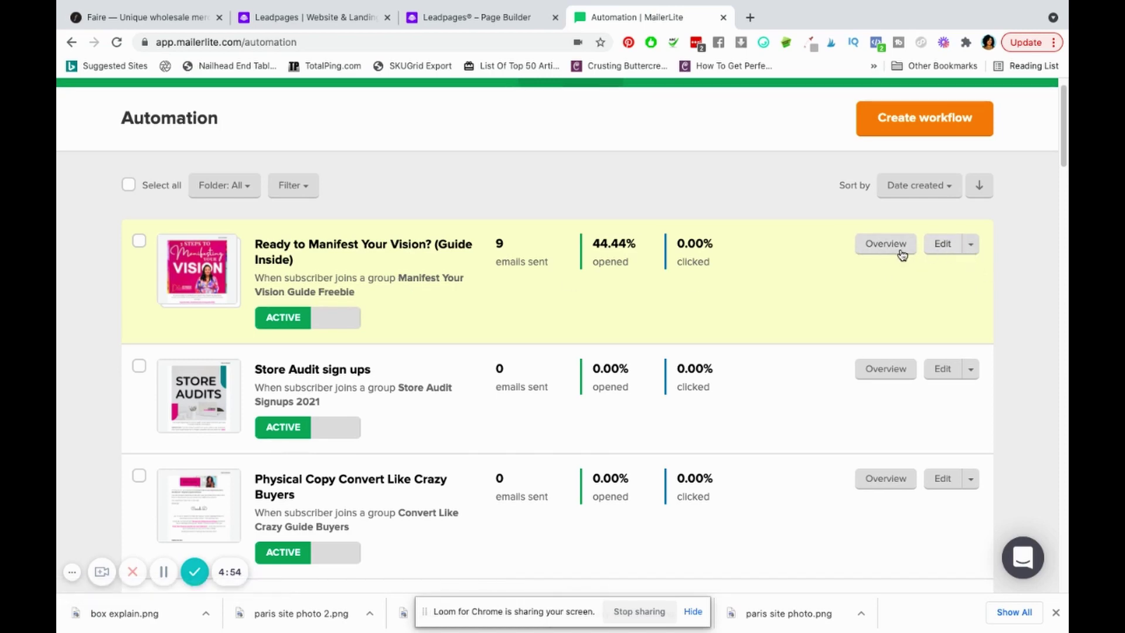
left_click(881, 254)
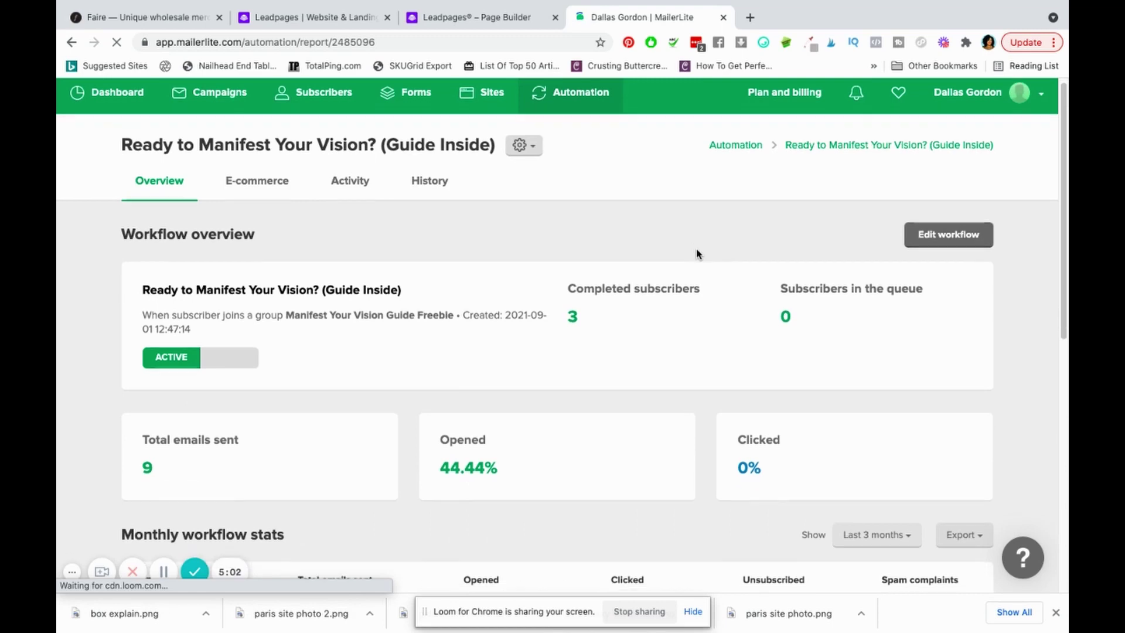
Examine the automation's subscriber totals, monthly workflow stats and the three workflow emails with their timing and open rates.
scroll(698, 253, "down", 5)
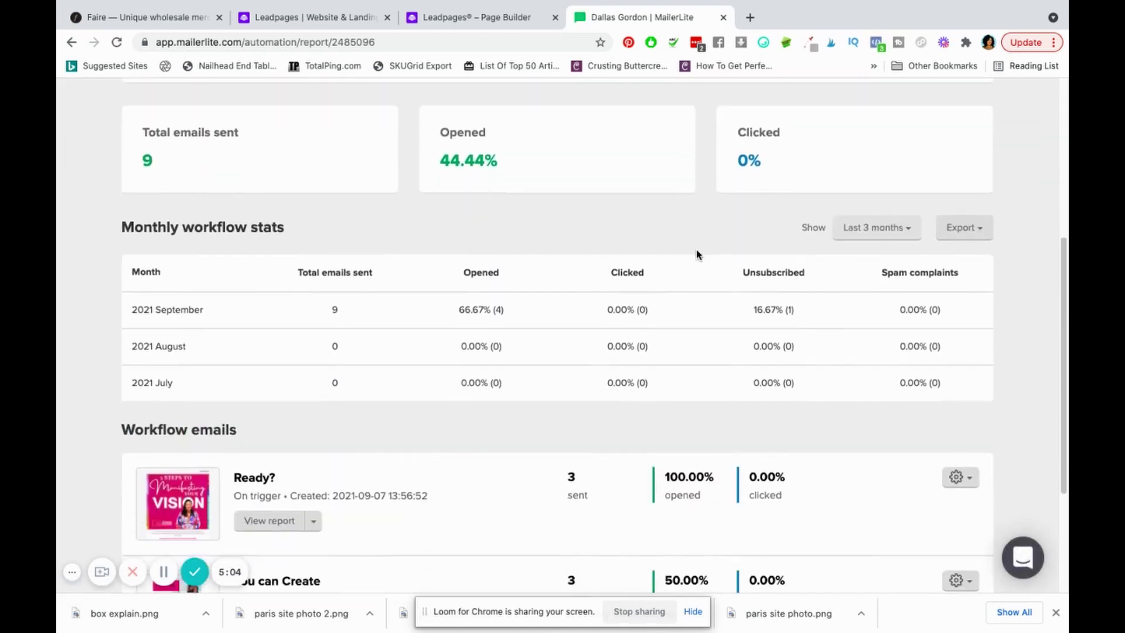
scroll(697, 253, "down", 3)
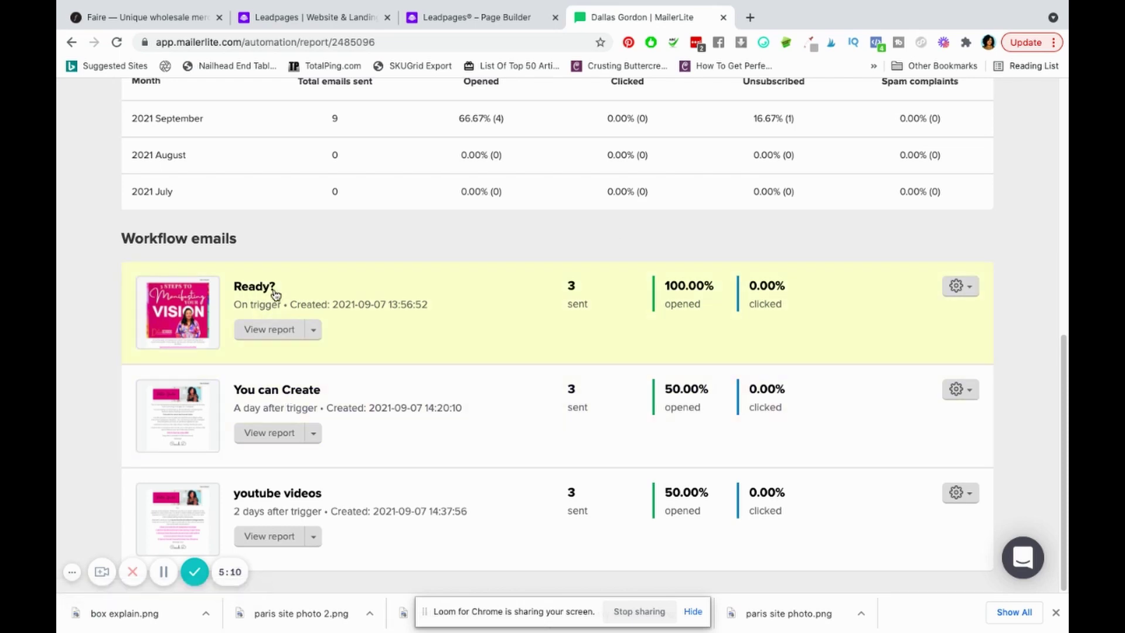
scroll(599, 314, "up", 1)
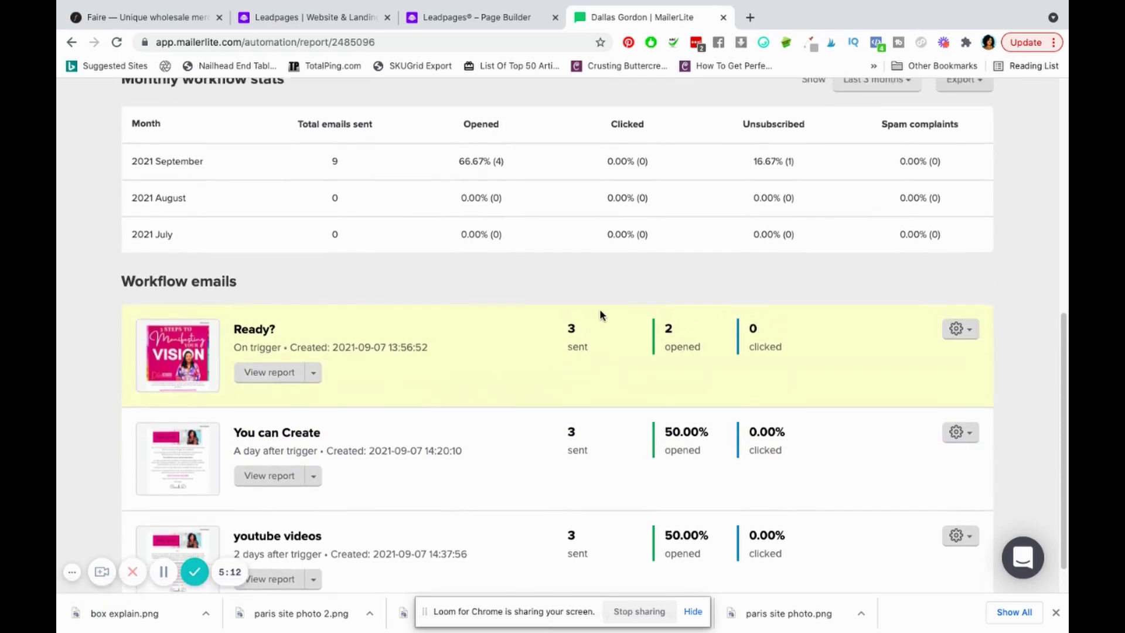
scroll(600, 315, "down", 1)
scroll(599, 315, "up", 8)
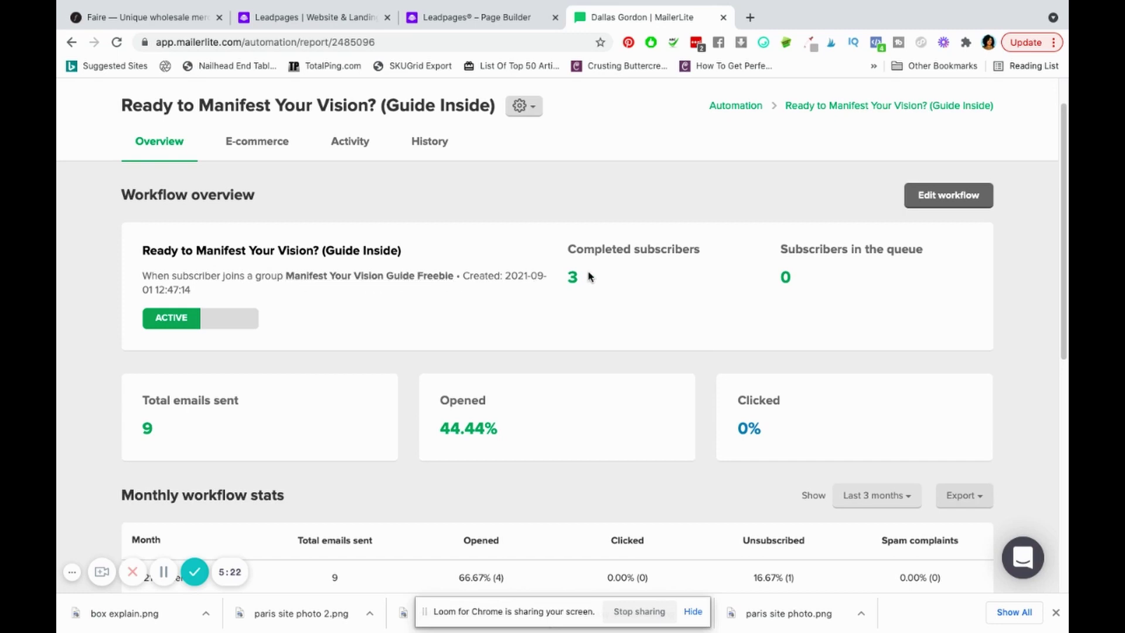
scroll(590, 276, "down", 8)
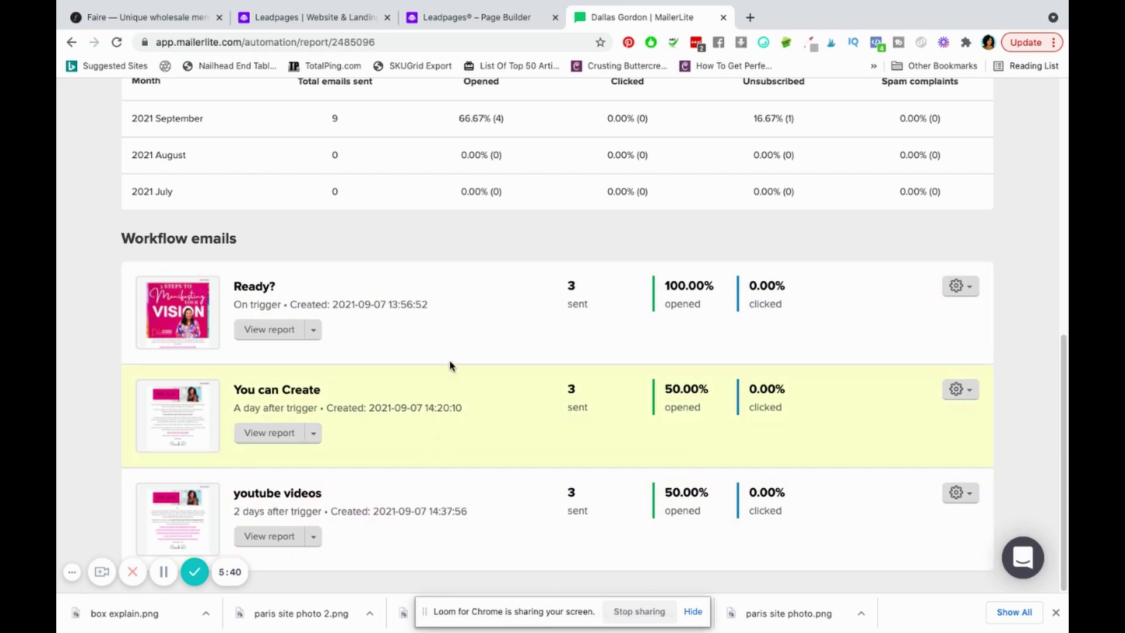
scroll(344, 405, "up", 4)
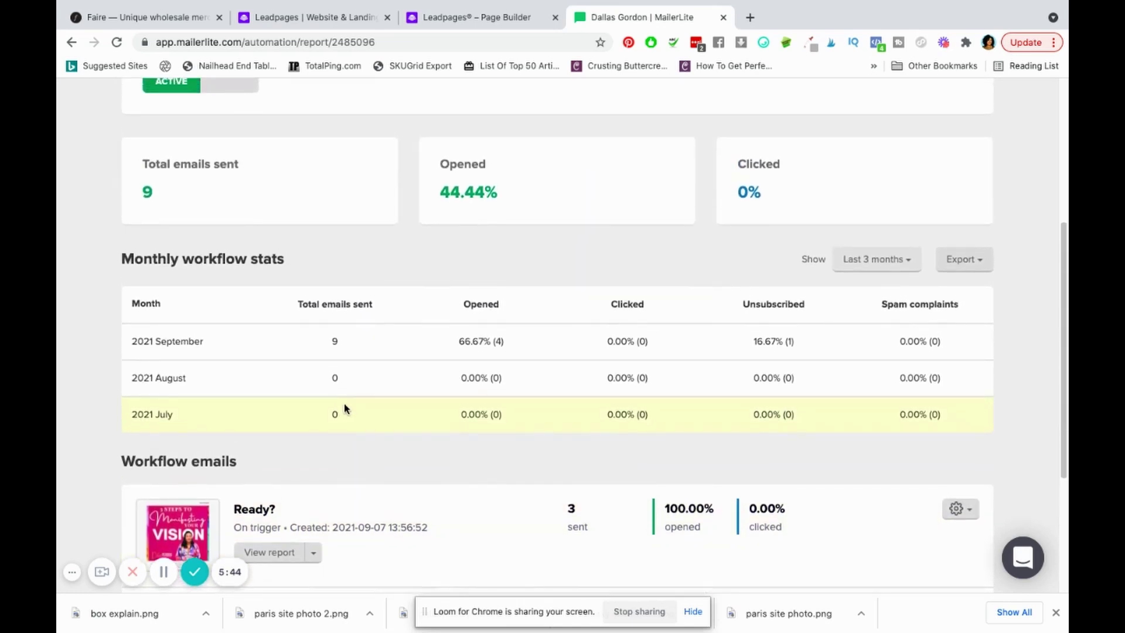
scroll(345, 408, "up", 1)
scroll(345, 404, "down", 3)
scroll(345, 405, "down", 2)
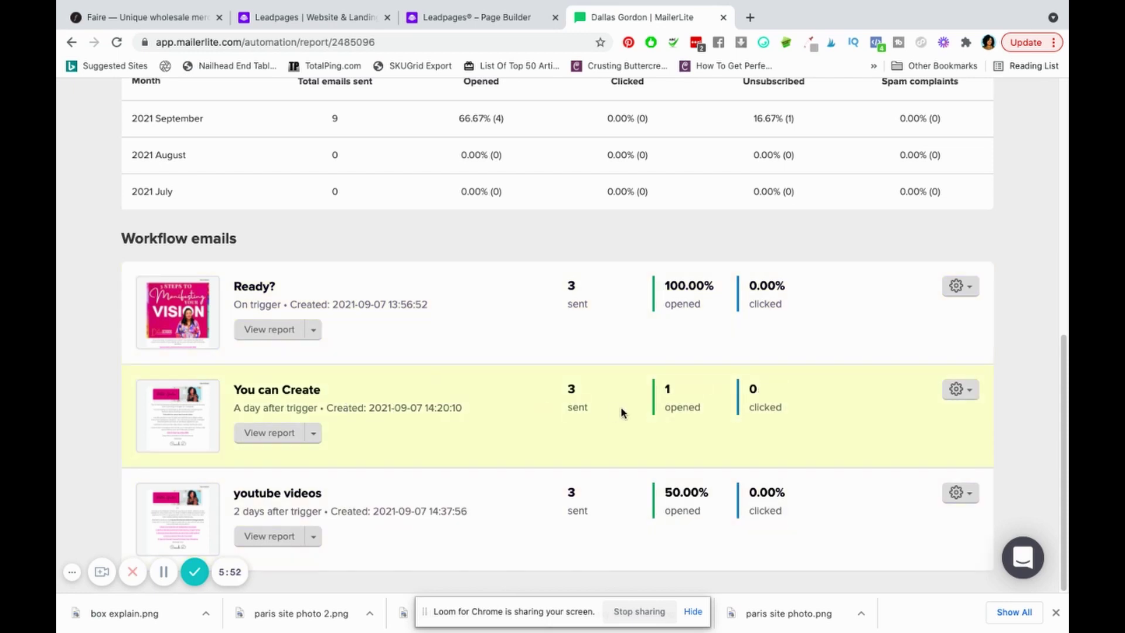
scroll(501, 388, "up", 3)
scroll(501, 388, "up", 4)
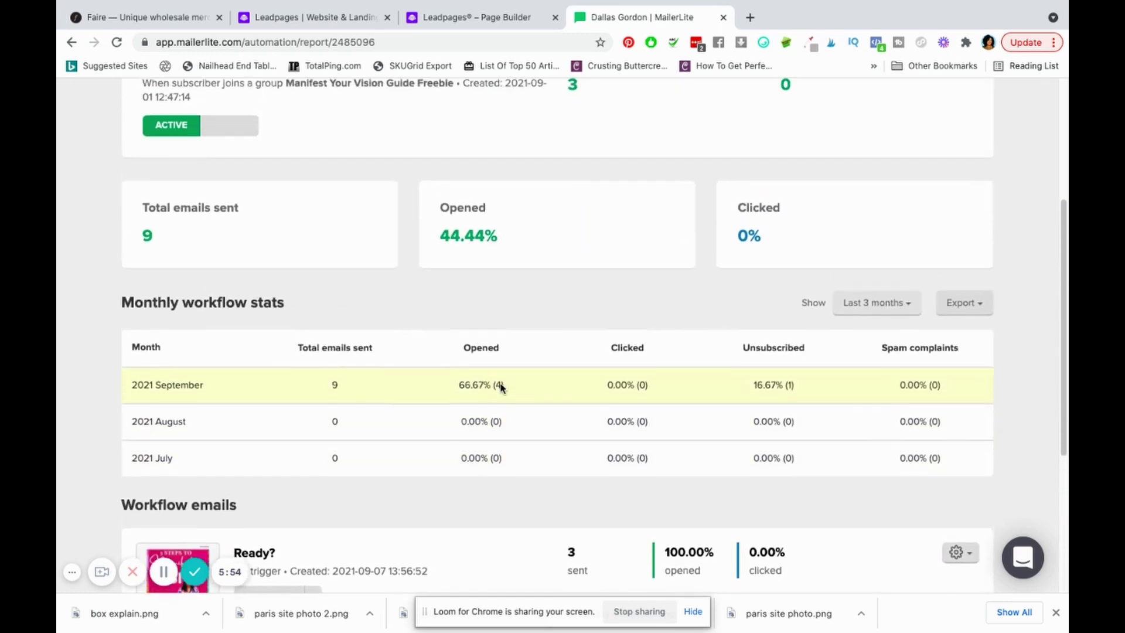
scroll(499, 386, "up", 2)
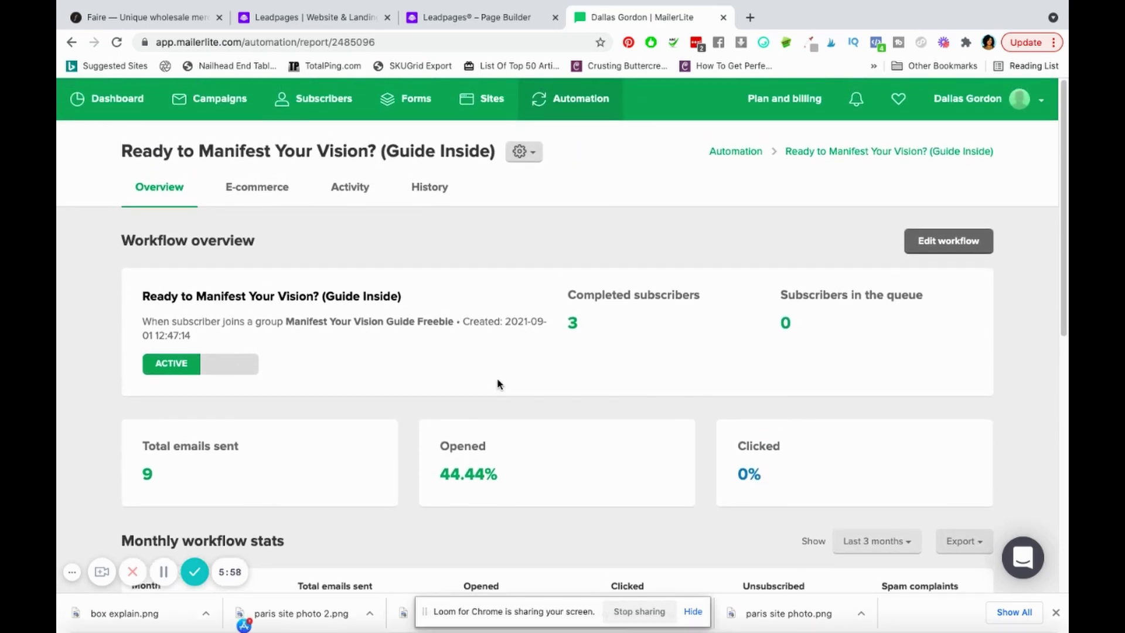
scroll(499, 382, "down", 3)
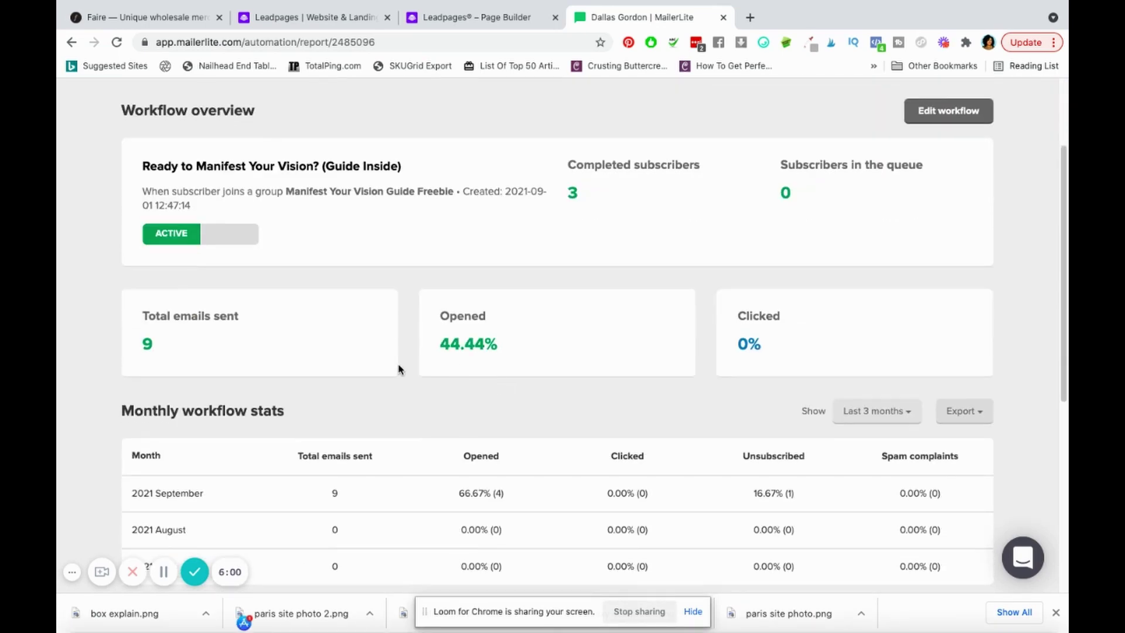
Return to the Leadpages form editor and browse additional services to integrate with the sign-up form.
left_click(478, 21)
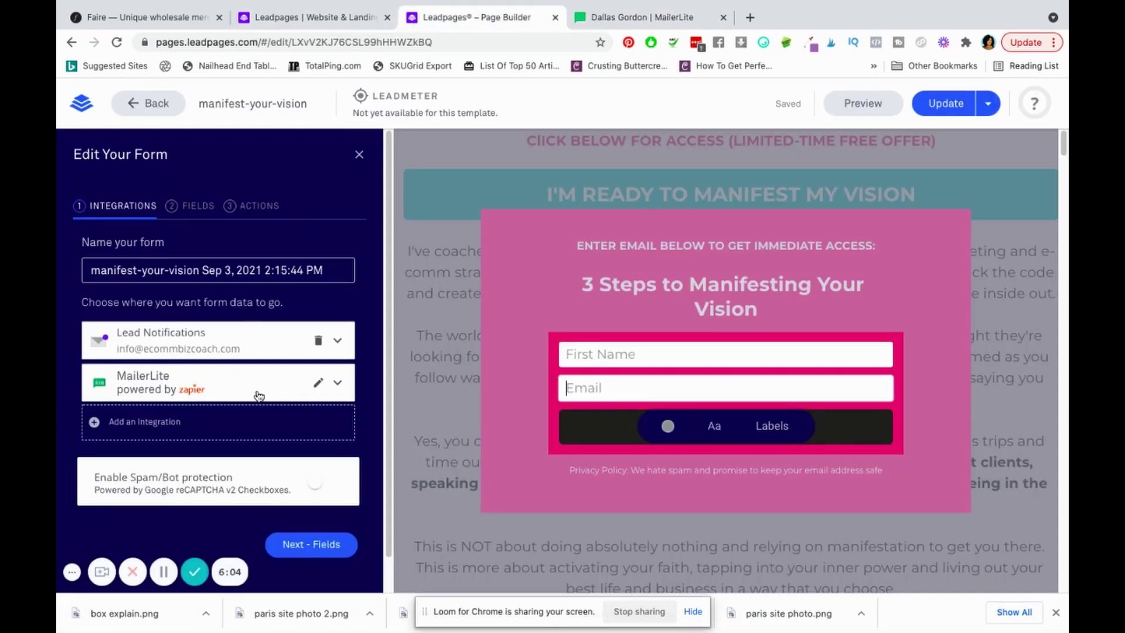
left_click(167, 426)
left_click(170, 428)
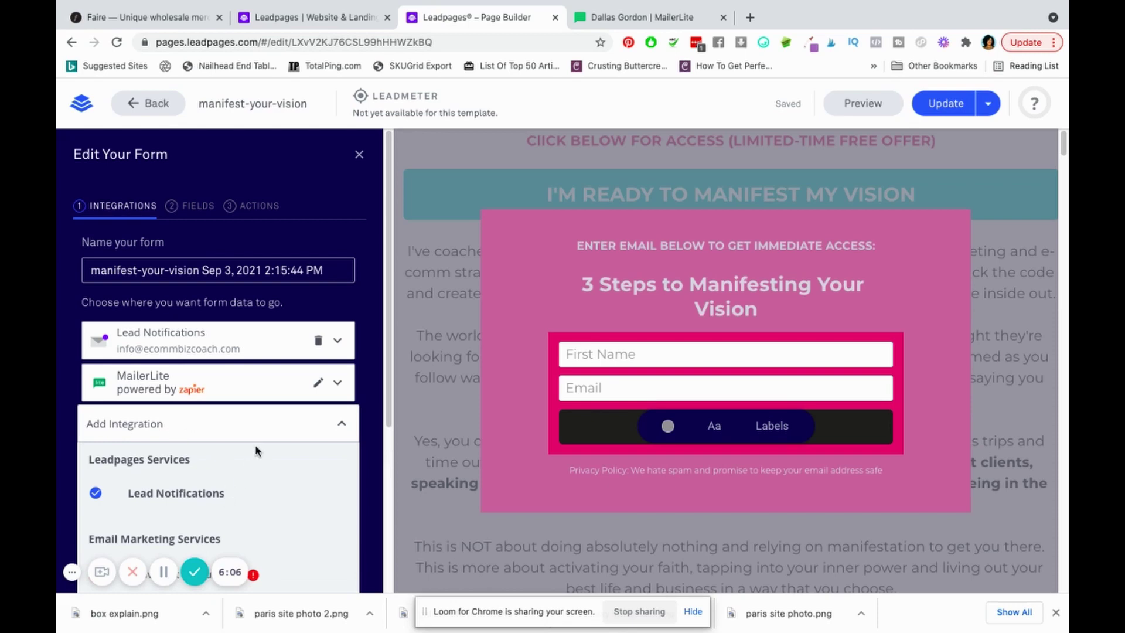
scroll(255, 444, "down", 3)
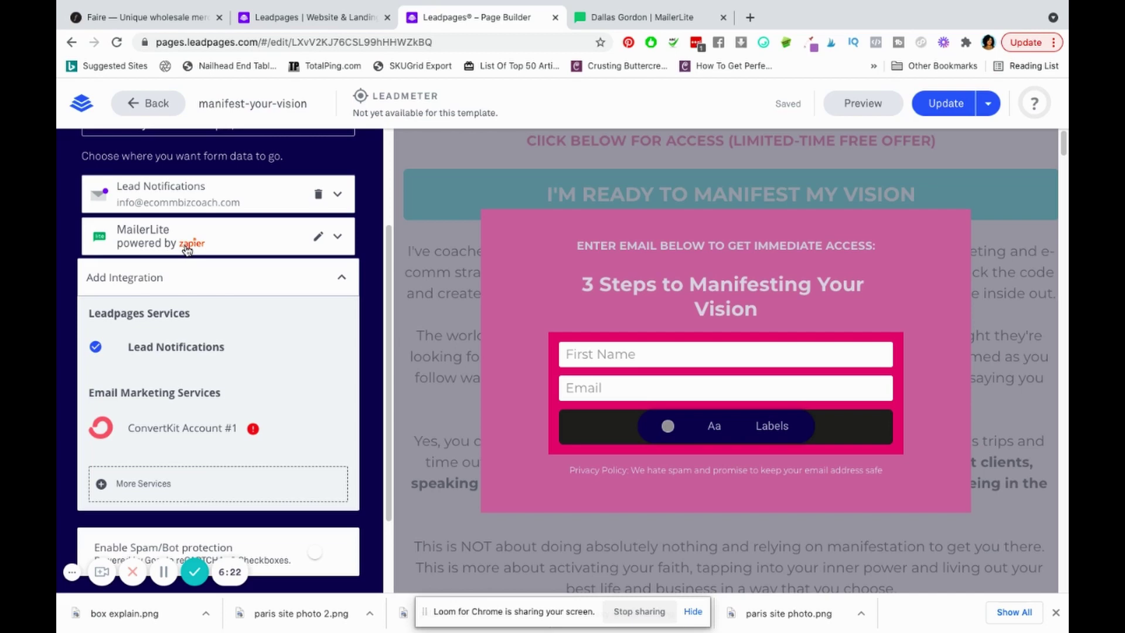
left_click(157, 491)
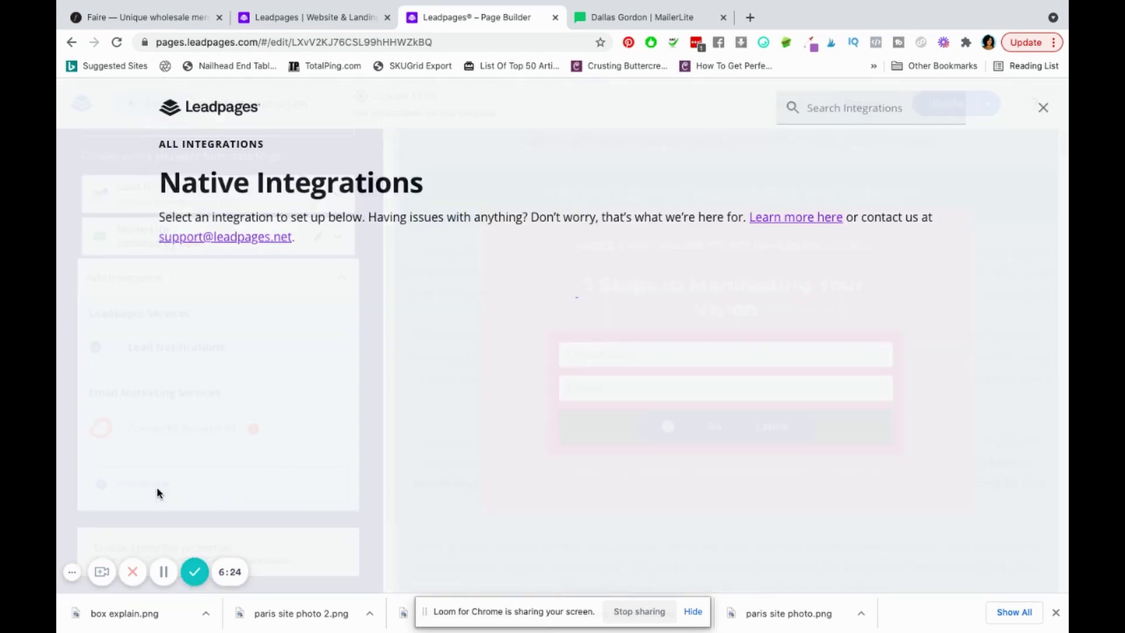
scroll(697, 387, "down", 2)
scroll(697, 382, "down", 8)
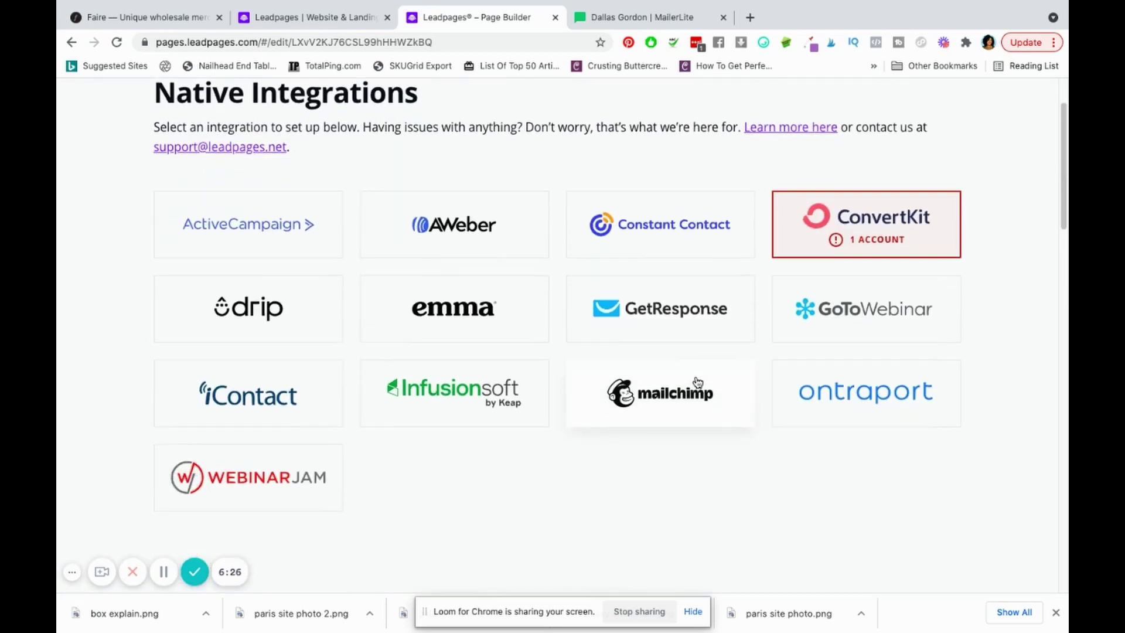
Find MailerLite among the Zapier services and use the "Add or update MailerLite subscribers from new Leadpages submissions" Zap.
scroll(697, 382, "down", 10)
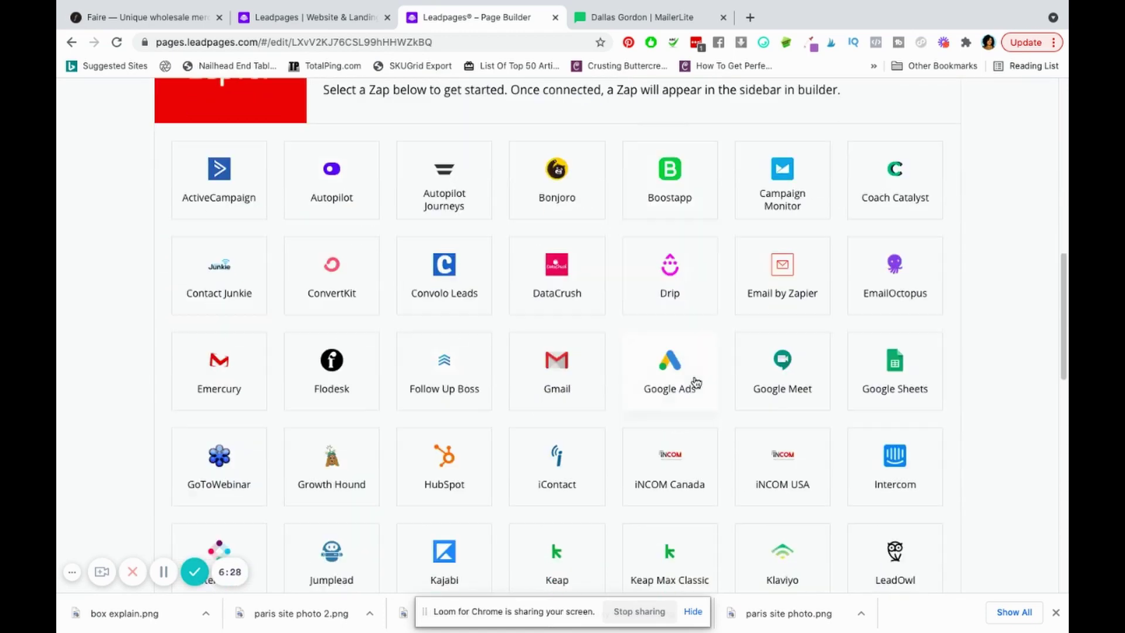
scroll(695, 381, "down", 3)
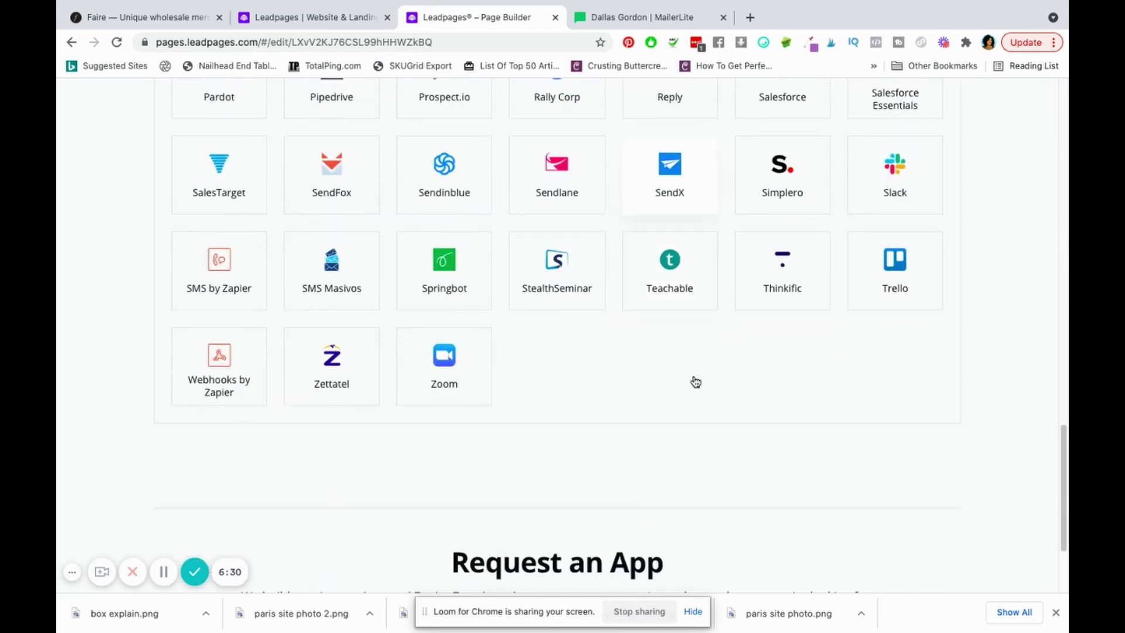
scroll(695, 382, "up", 5)
scroll(695, 381, "up", 5)
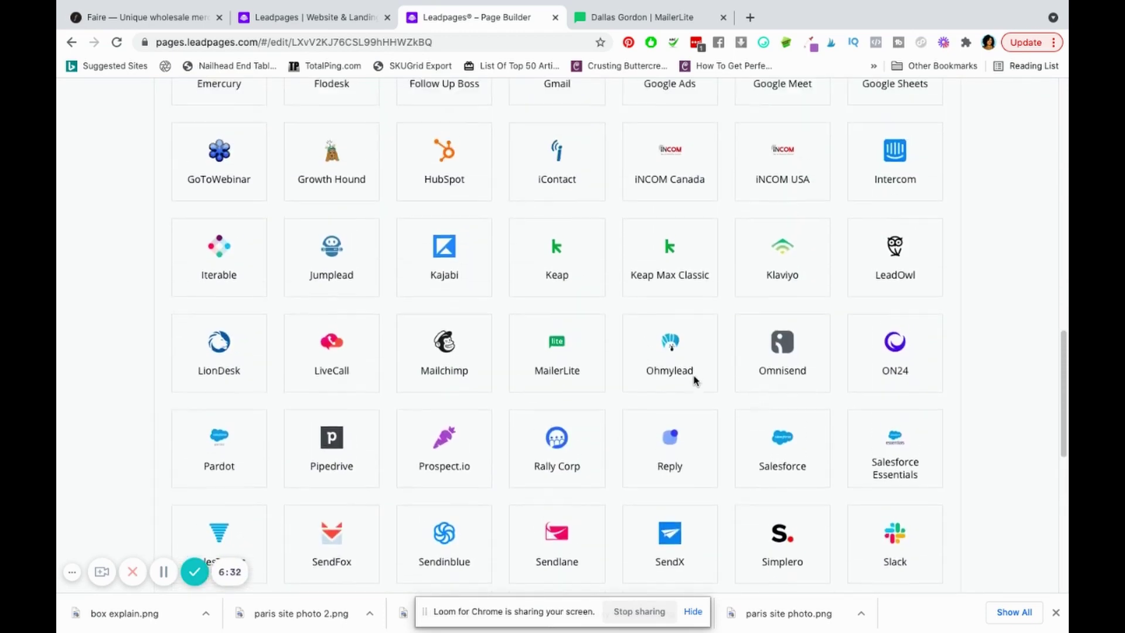
scroll(694, 380, "down", 2)
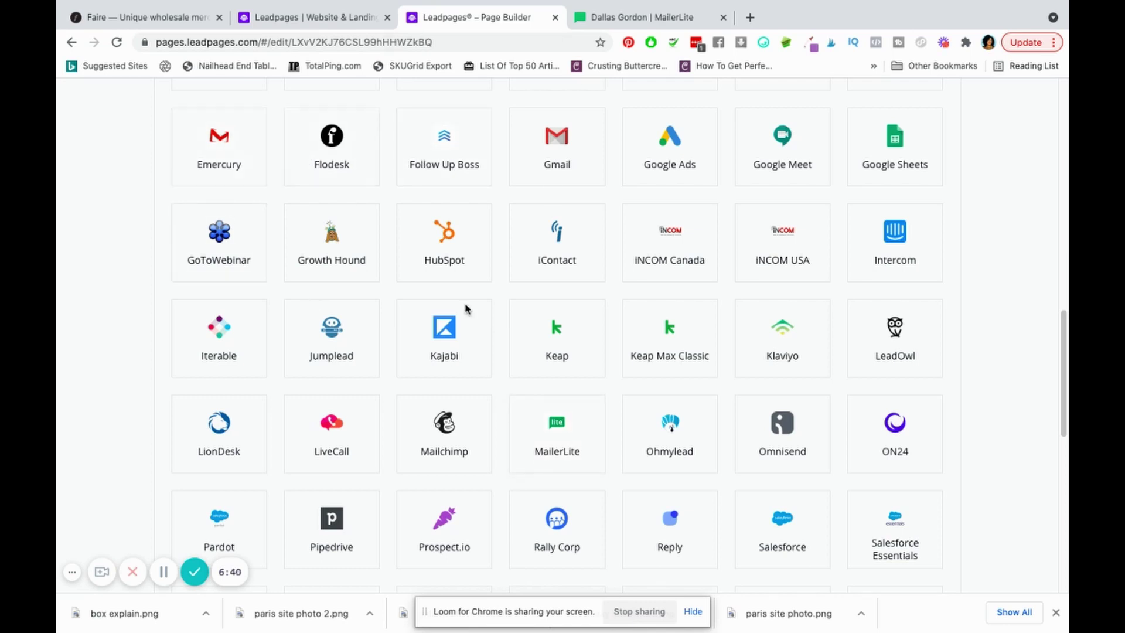
left_click(582, 418)
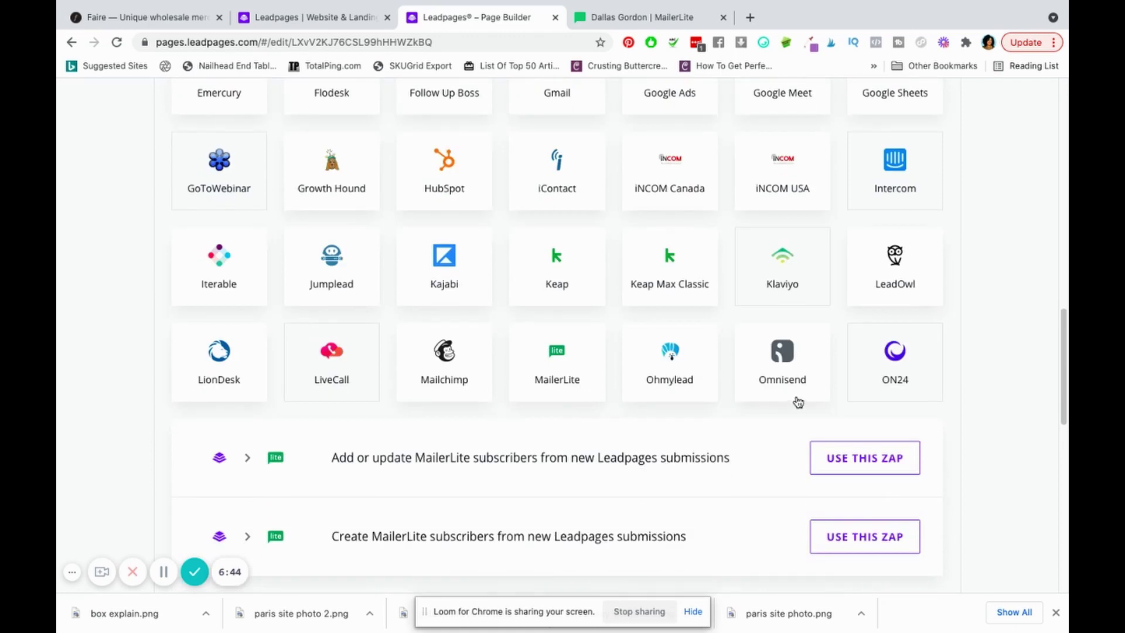
scroll(796, 402, "down", 2)
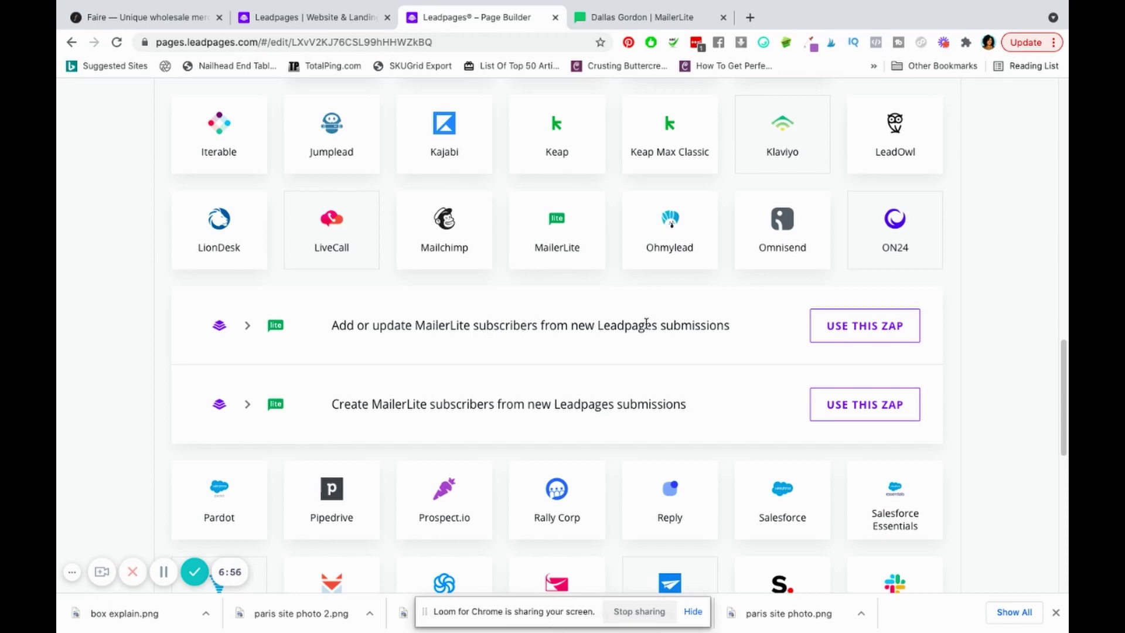
left_click(815, 329)
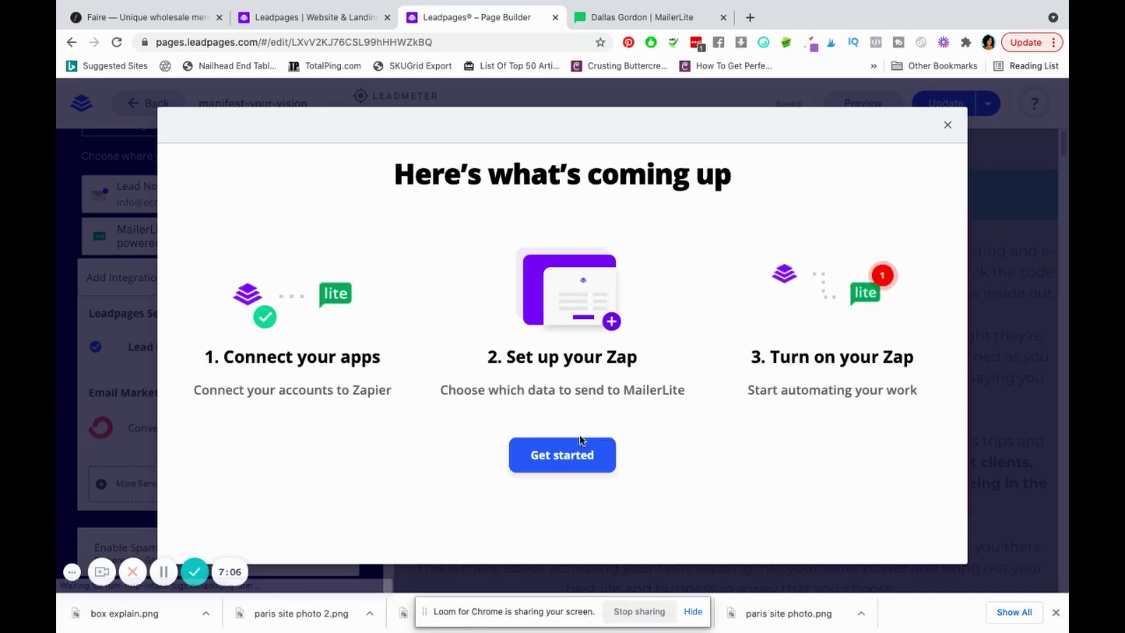
Start the Zap setup and connect the second listed Leadpages account.
left_click(589, 453)
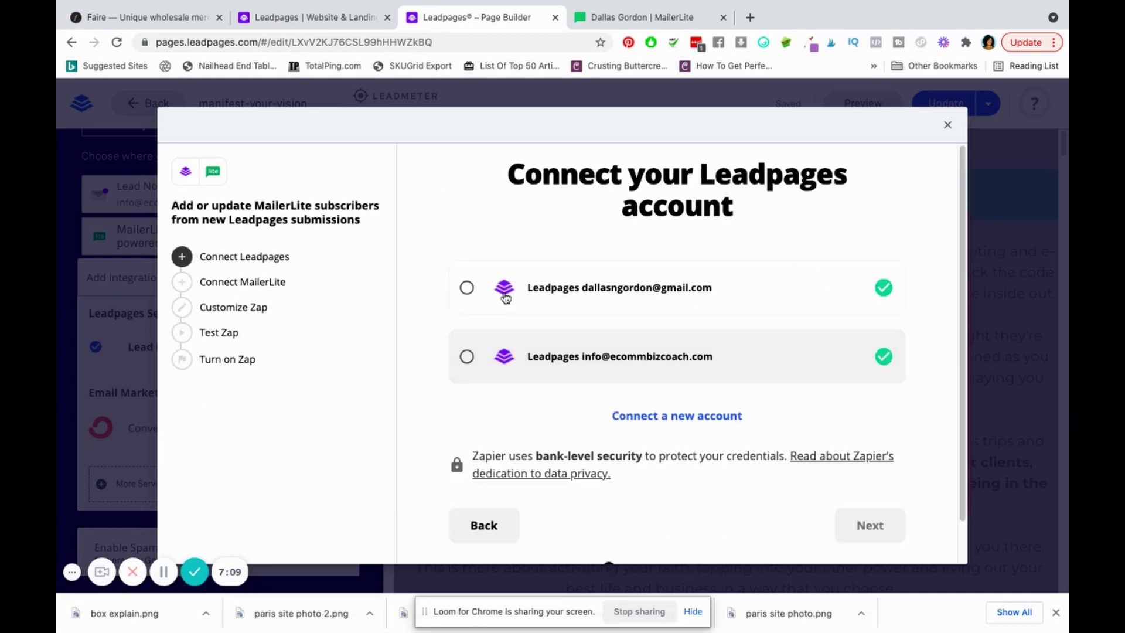
left_click(466, 357)
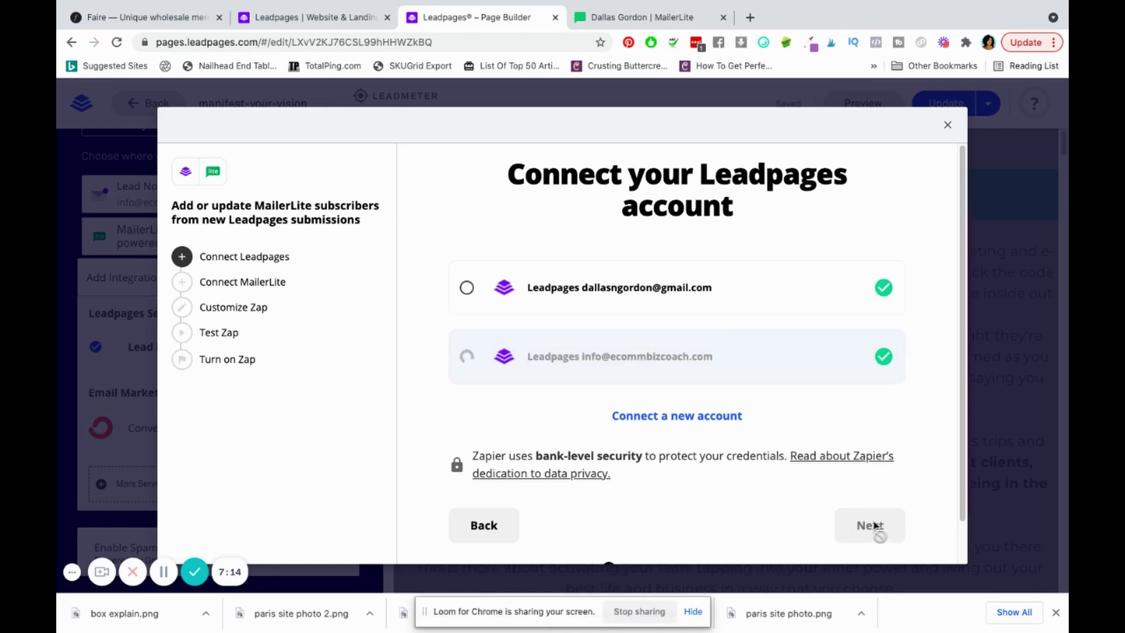
left_click(873, 528)
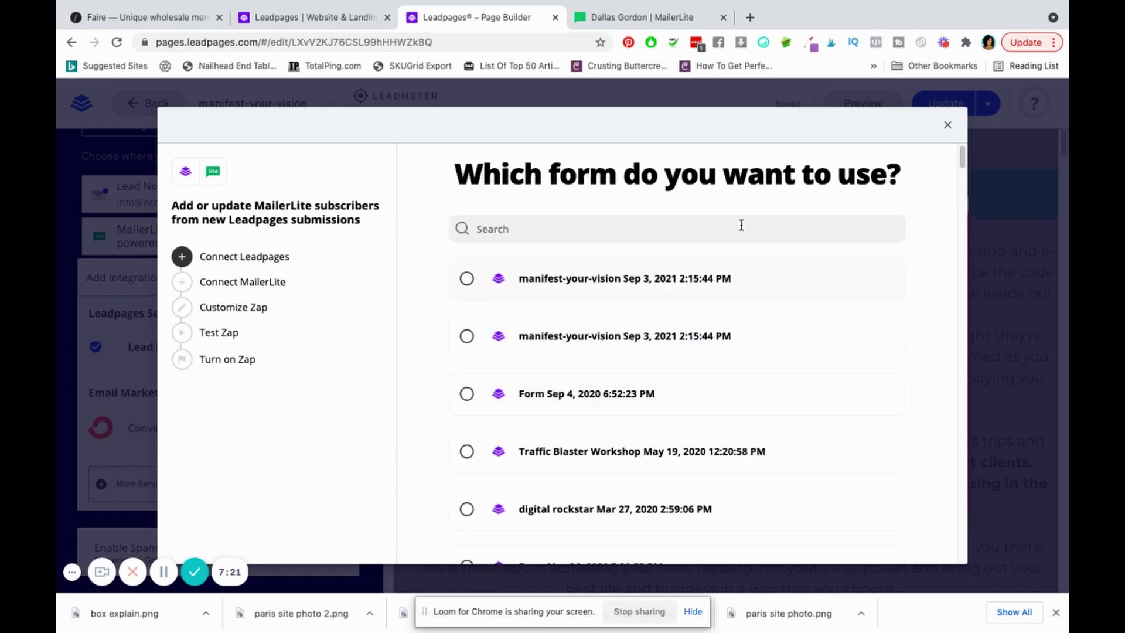
Choose the first "manifest-your-vision Sep 3, 2021 2:15:44 PM" form as the Zap's source form.
left_click(467, 280)
scroll(657, 384, "down", 2)
scroll(585, 264, "up", 2)
scroll(779, 381, "down", 10)
scroll(778, 377, "down", 10)
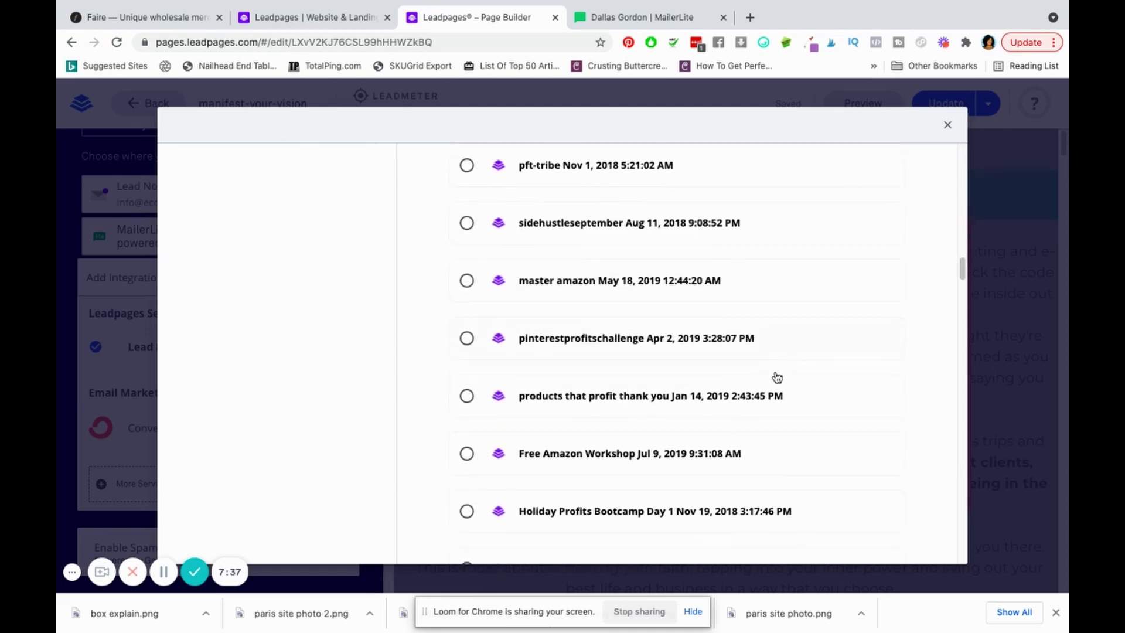
left_click_drag(961, 285, 977, 567)
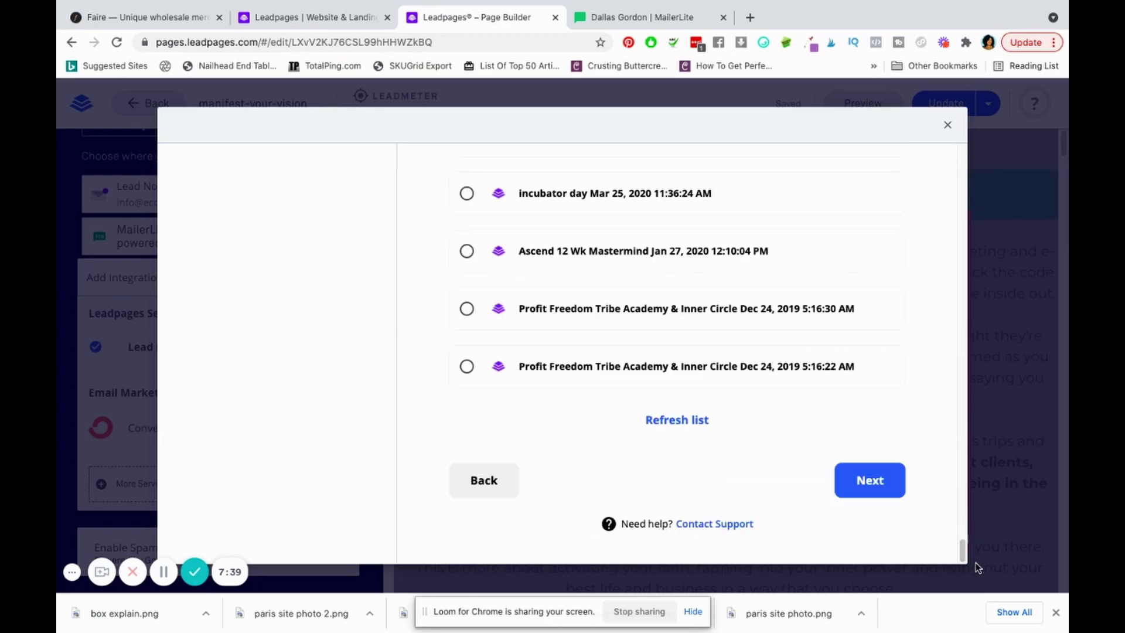
left_click(878, 494)
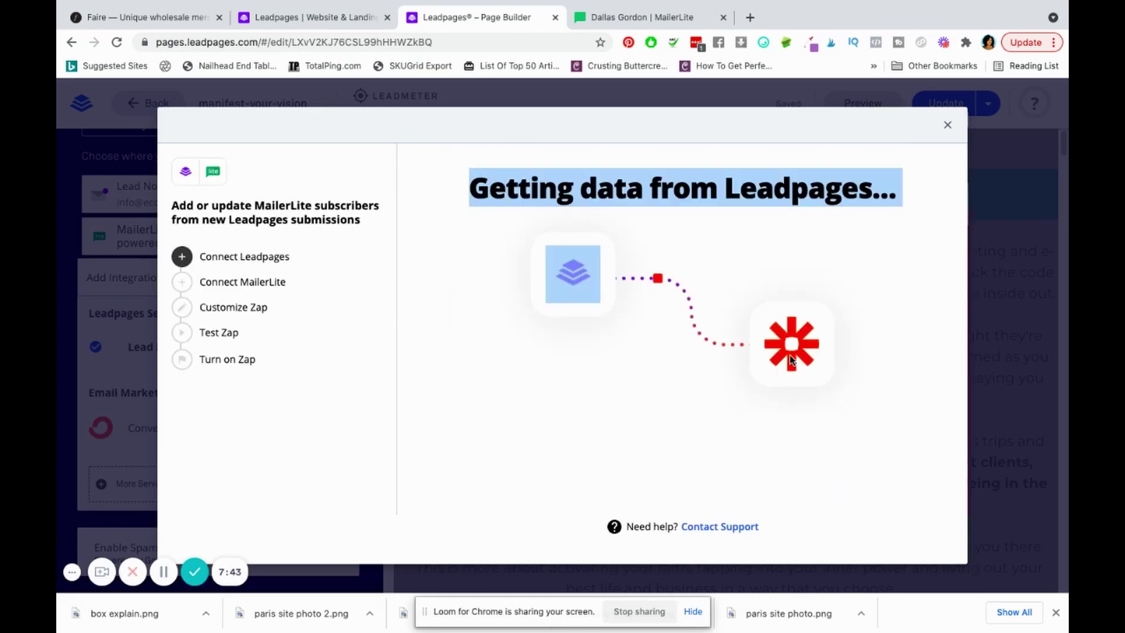
Continue through the MailerLite connection, search the subscriber groups for "mani" and choose "Manifest Your Vision Guide Freebie".
left_click(884, 432)
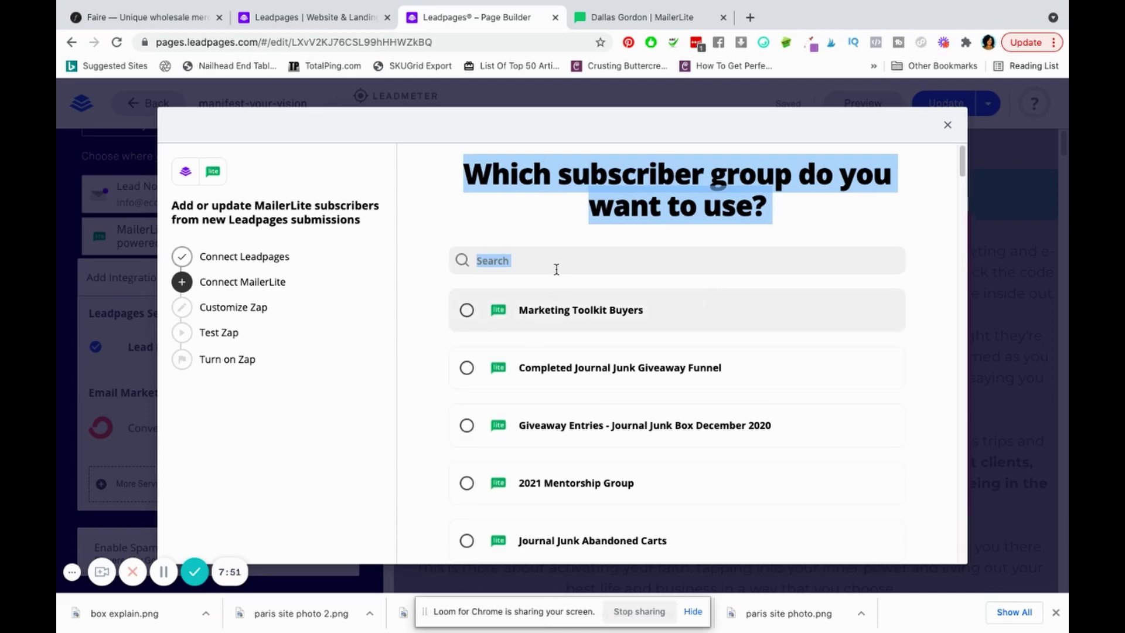
left_click(542, 259)
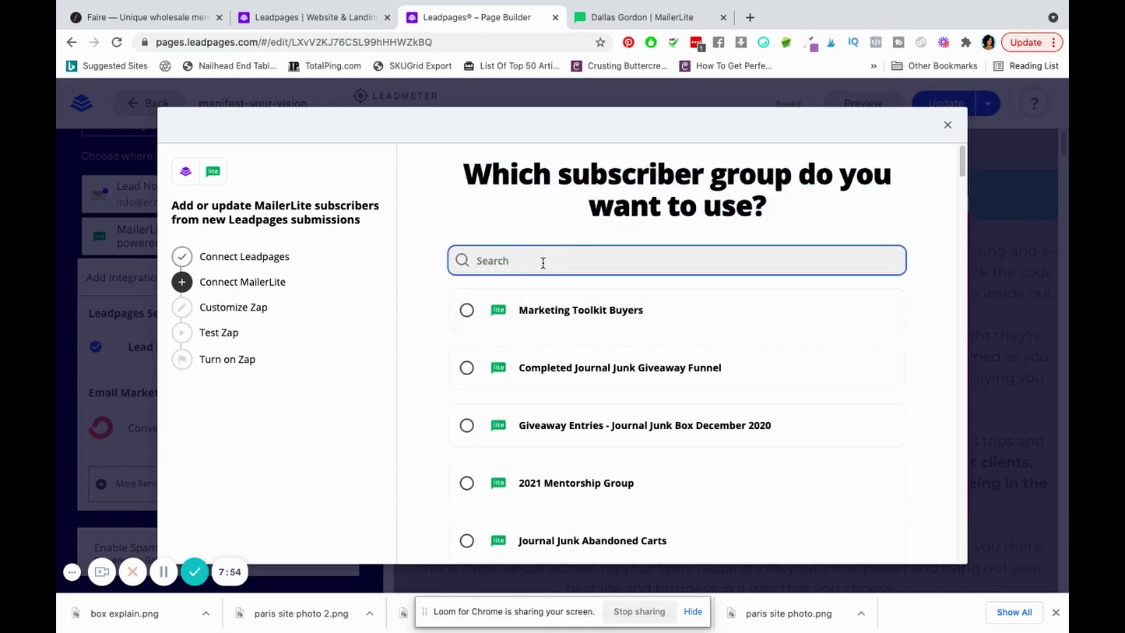
type("mani")
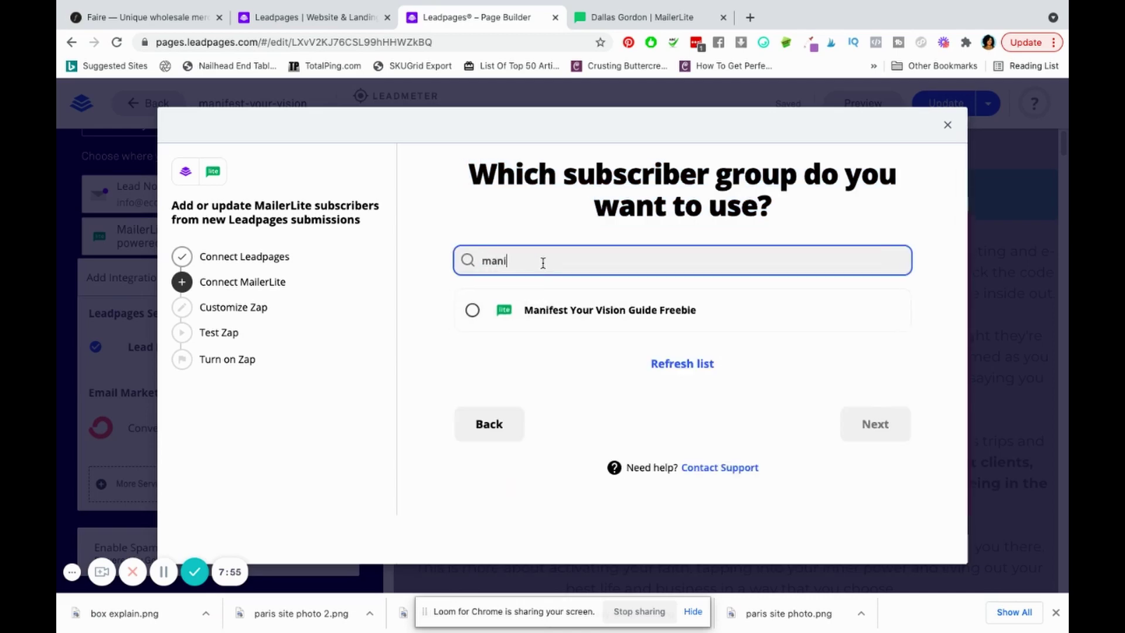
left_click(564, 312)
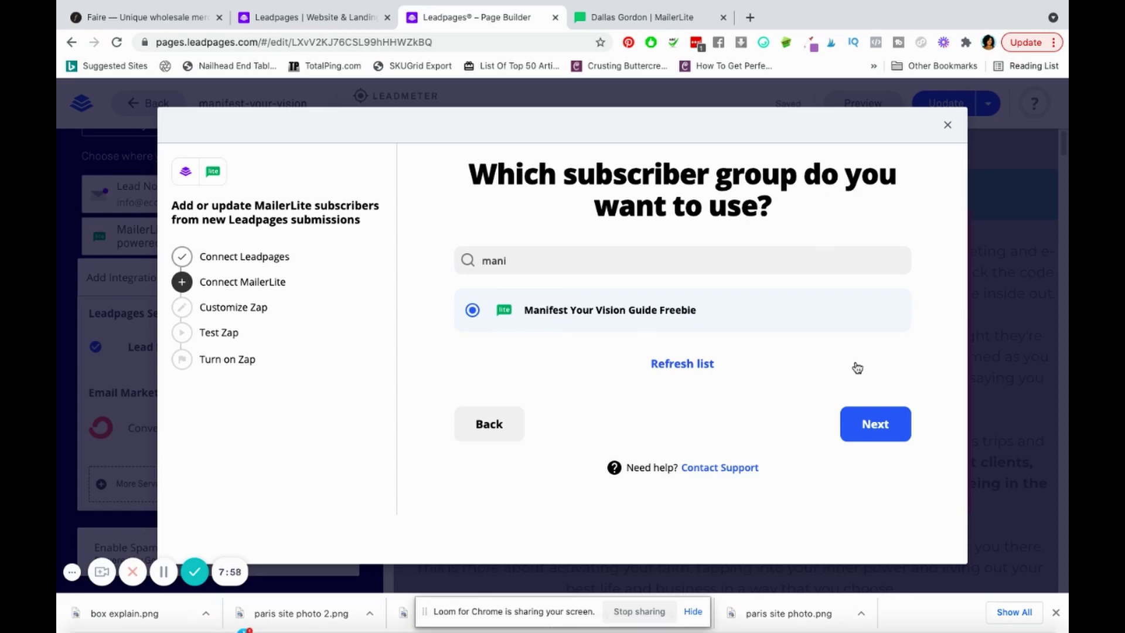
left_click(860, 437)
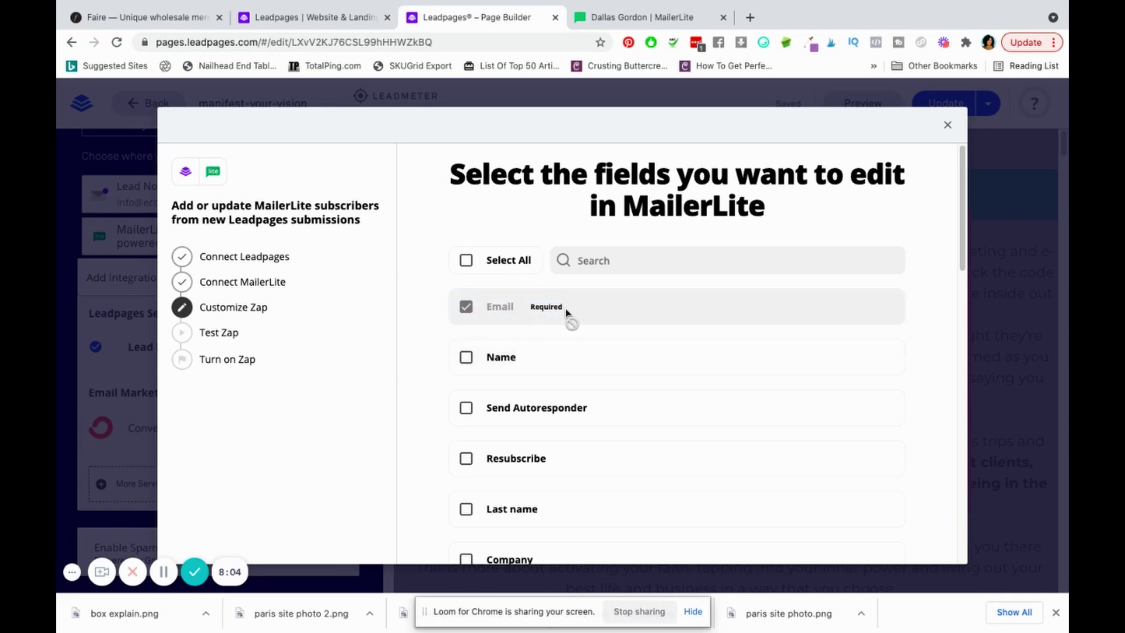
Add Name to the required Email as the fields to edit in MailerLite, and continue to field mapping.
left_click(466, 357)
scroll(847, 393, "down", 4)
scroll(847, 393, "down", 8)
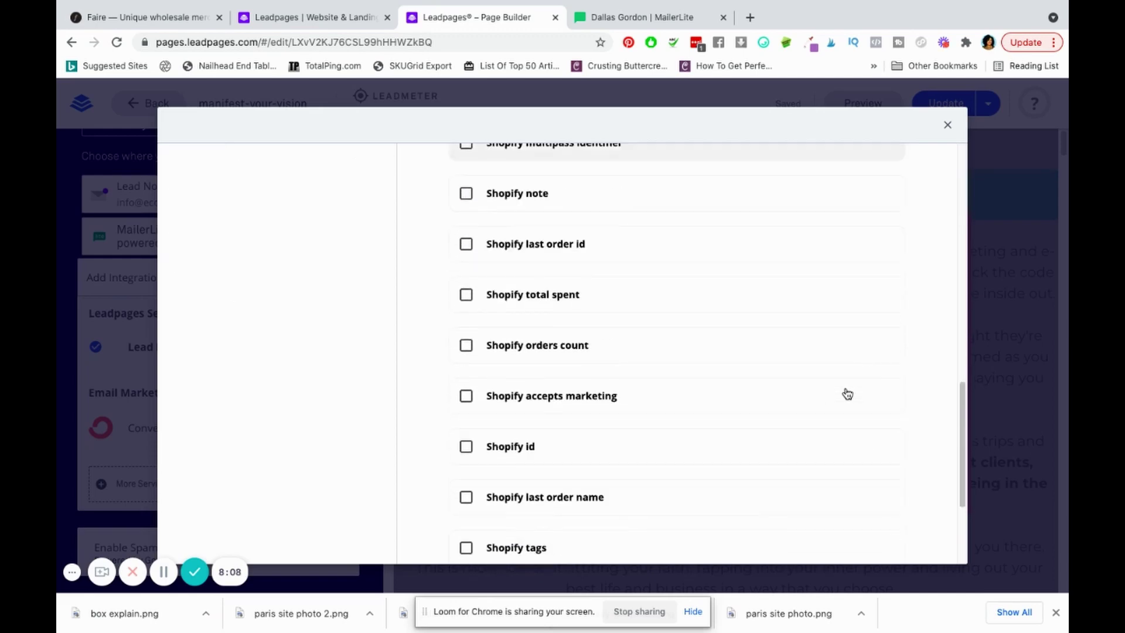
scroll(846, 394, "up", 12)
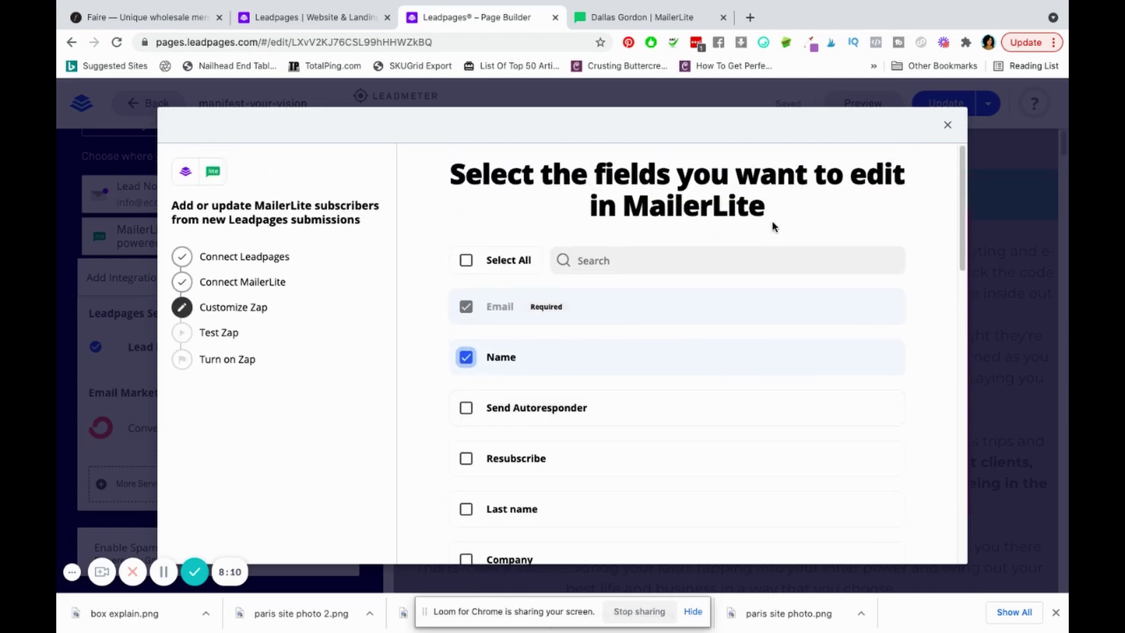
scroll(755, 396, "down", 9)
scroll(752, 395, "down", 5)
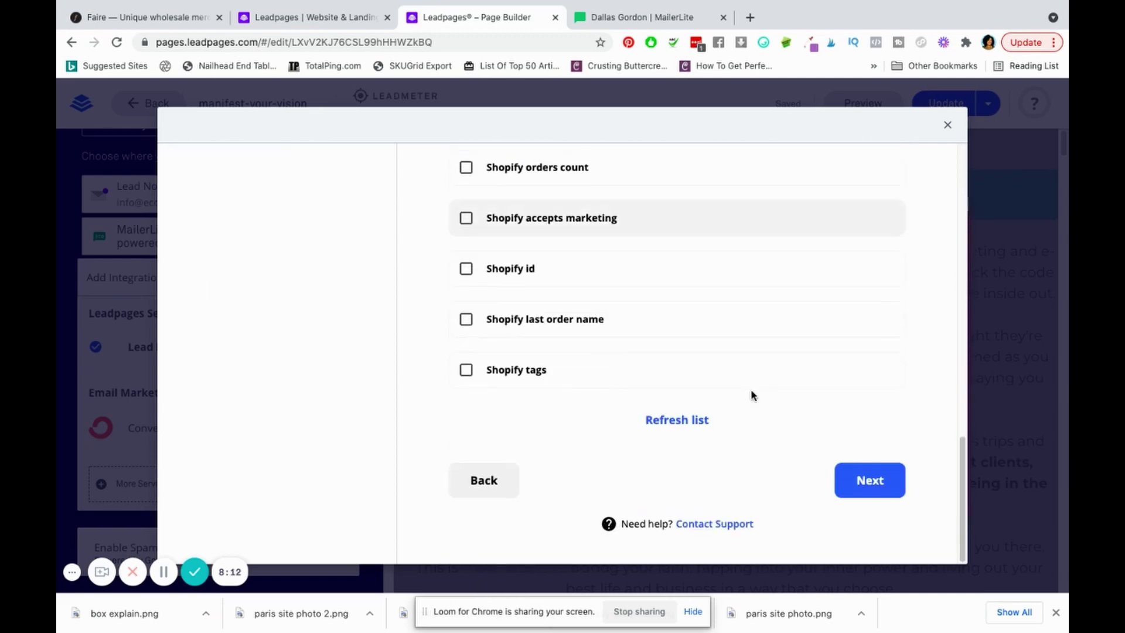
left_click(855, 477)
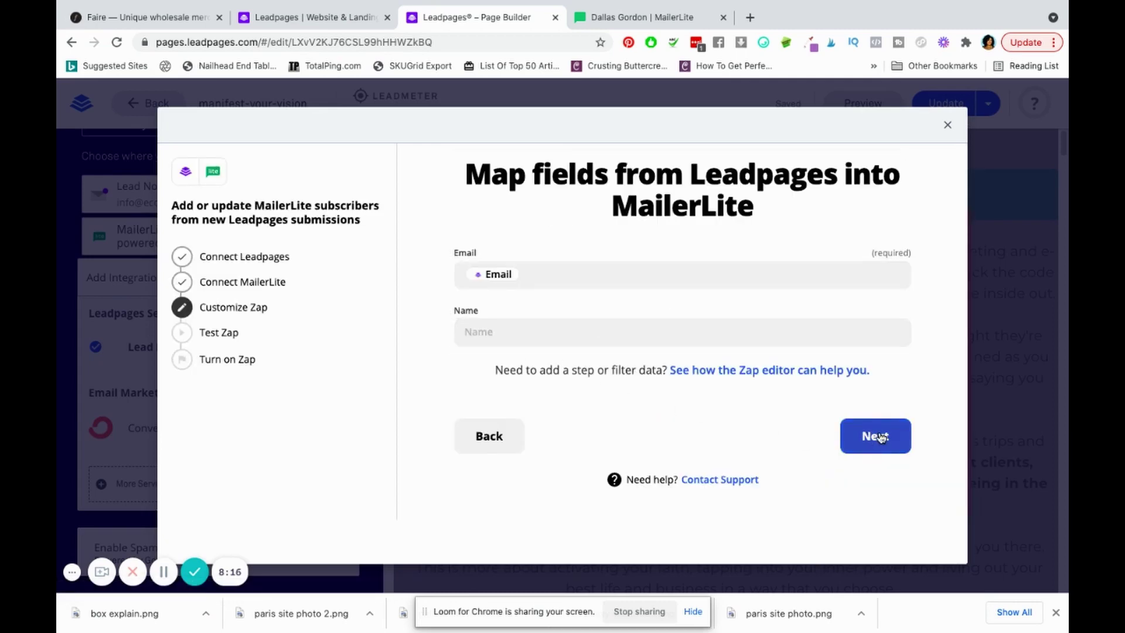
Map MailerLite's Name field to the FirstName element, continue to the test stage and close the Zap setup without sending a test.
left_click(543, 271)
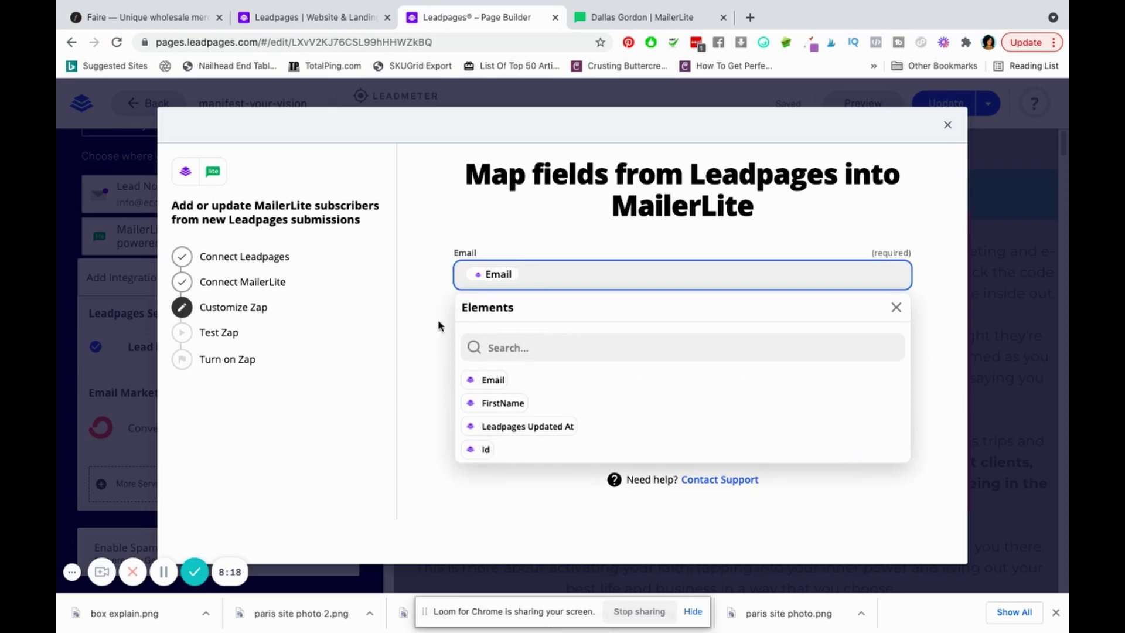
left_click(438, 323)
left_click(538, 333)
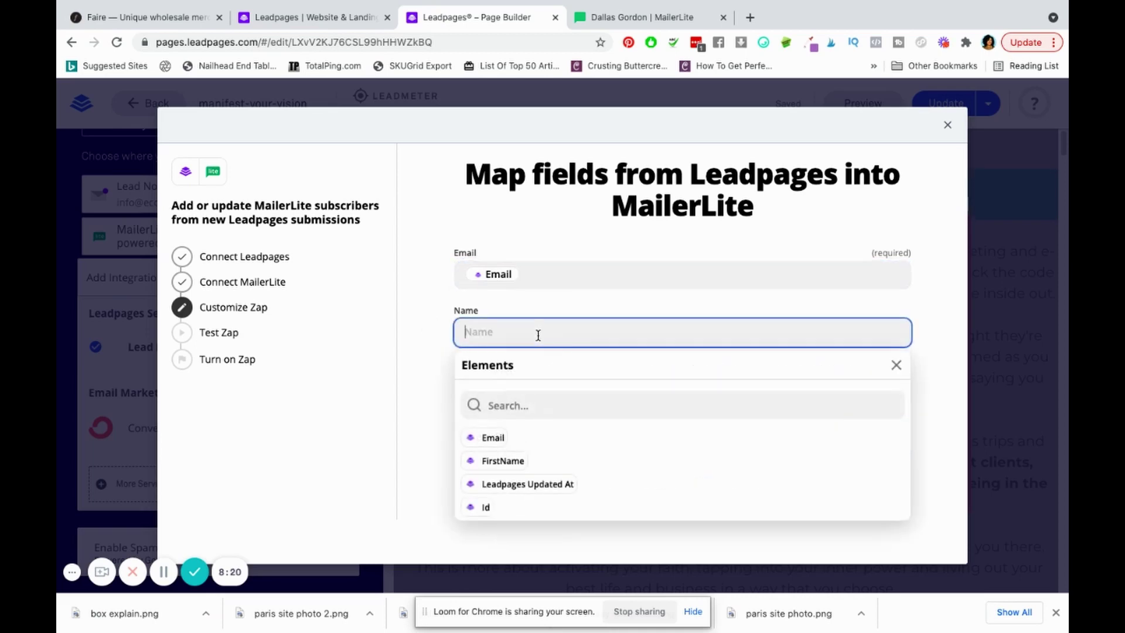
left_click(516, 462)
left_click(448, 227)
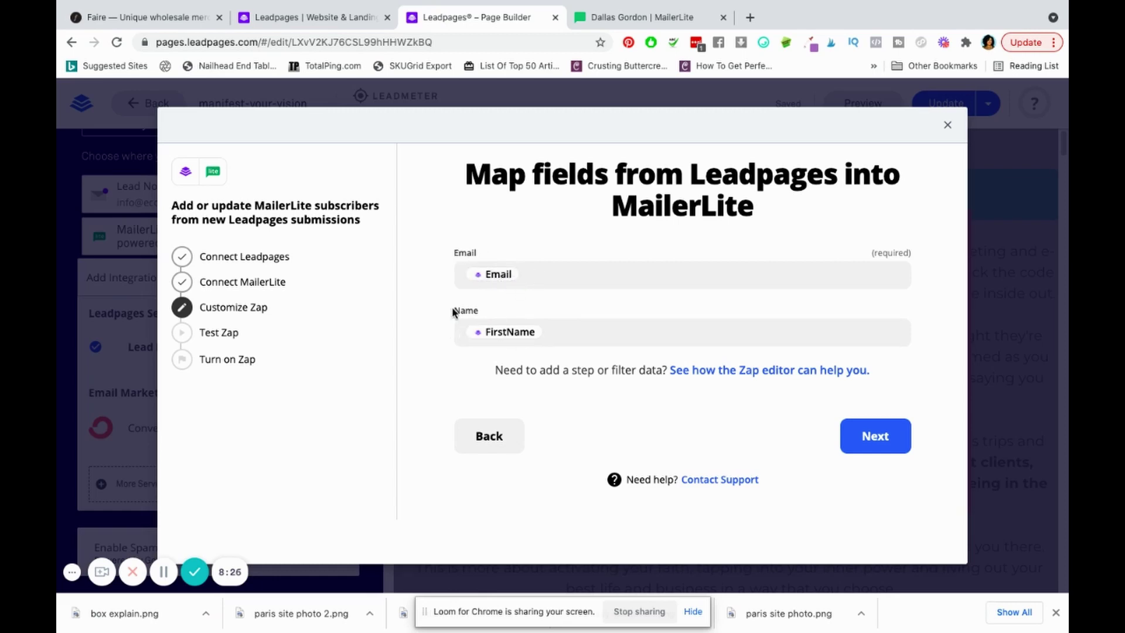
left_click(873, 448)
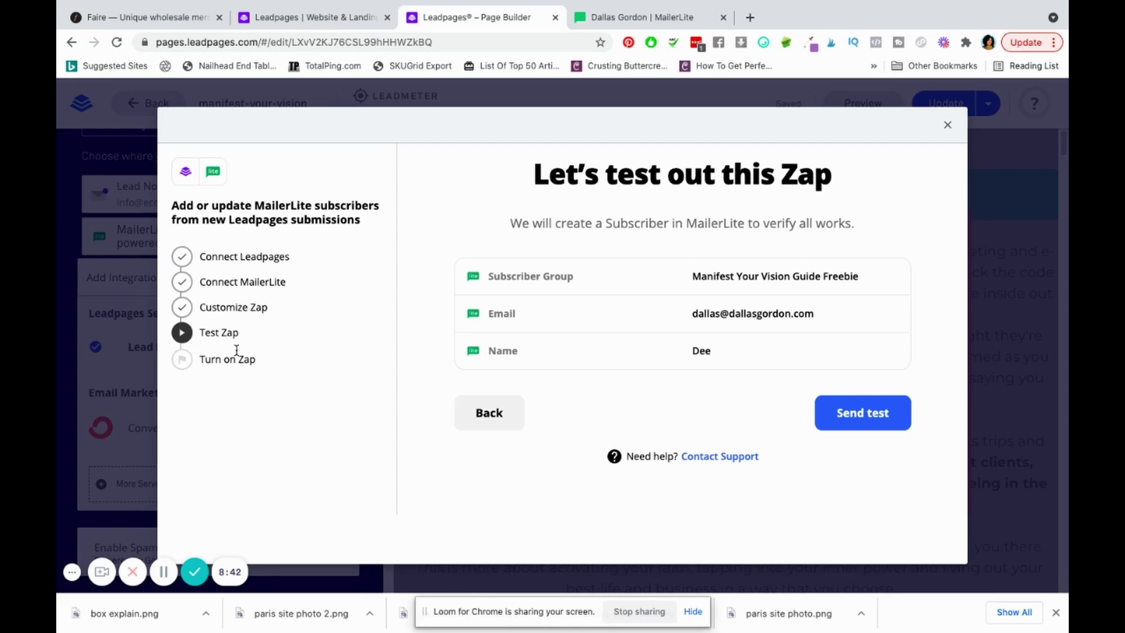
left_click(949, 126)
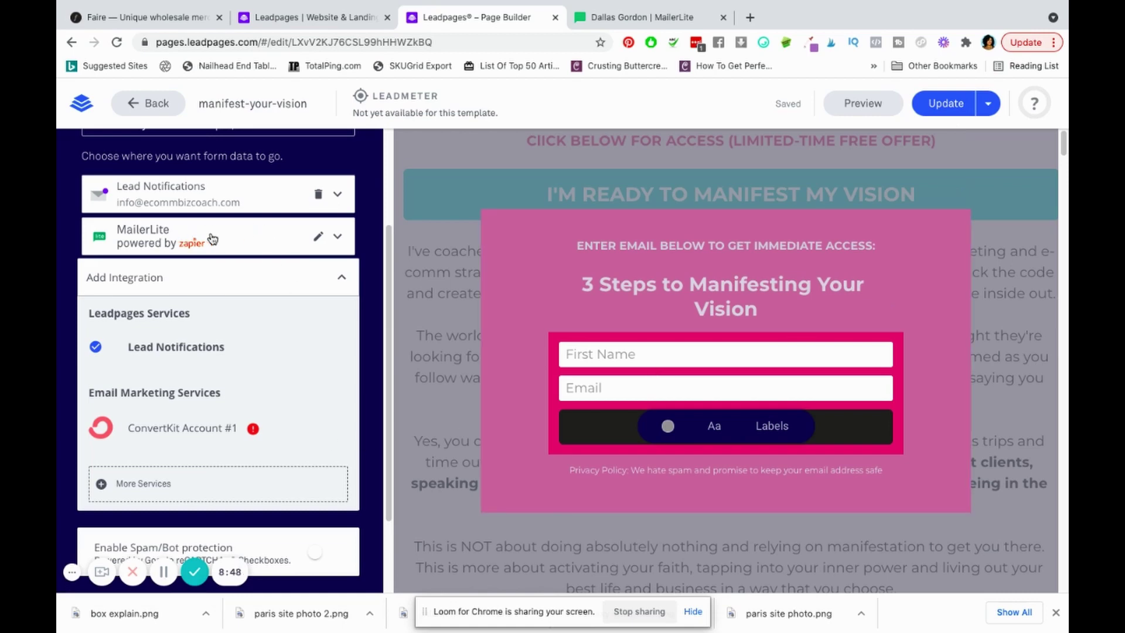
Collapse the integration list, go through the form's Fields and Actions settings, and save and close the form.
left_click(346, 281)
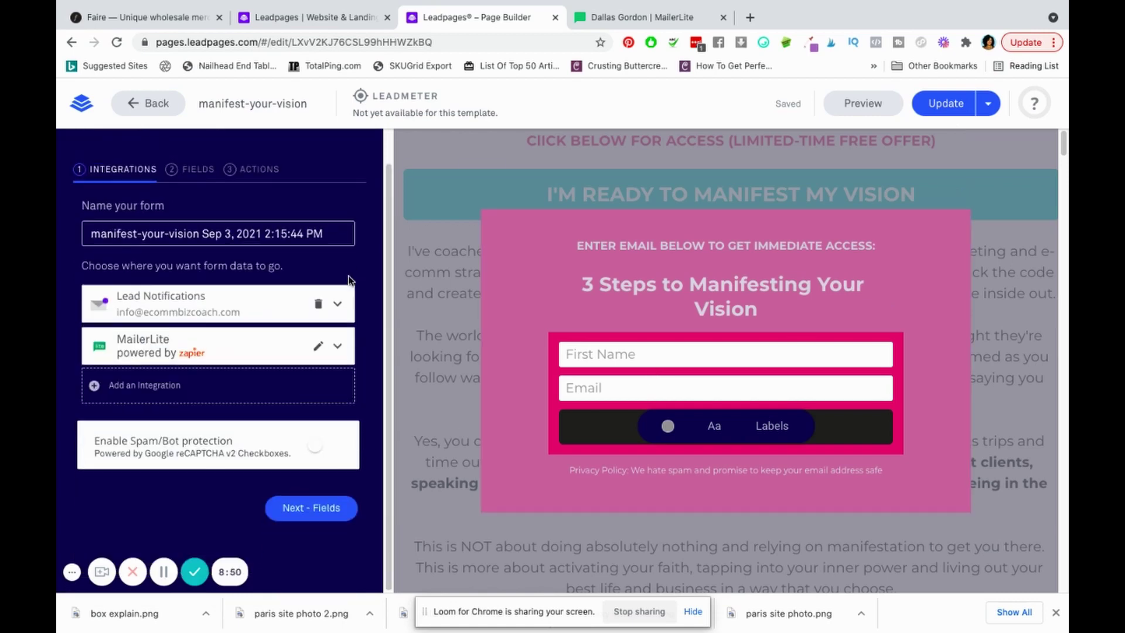
left_click(302, 509)
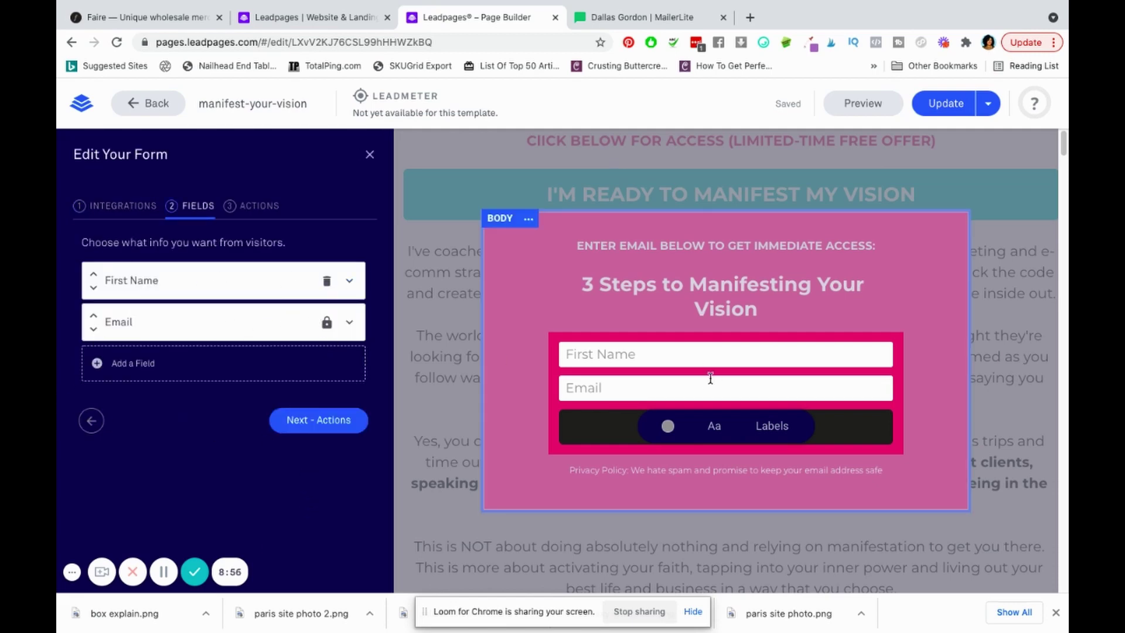
left_click(328, 416)
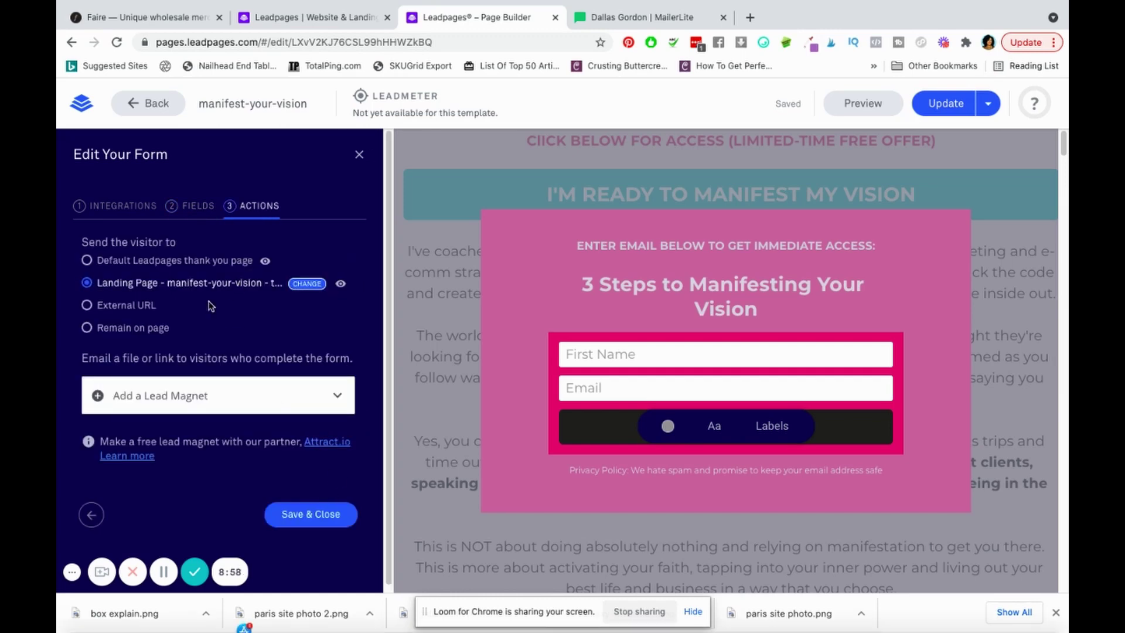
left_click(306, 517)
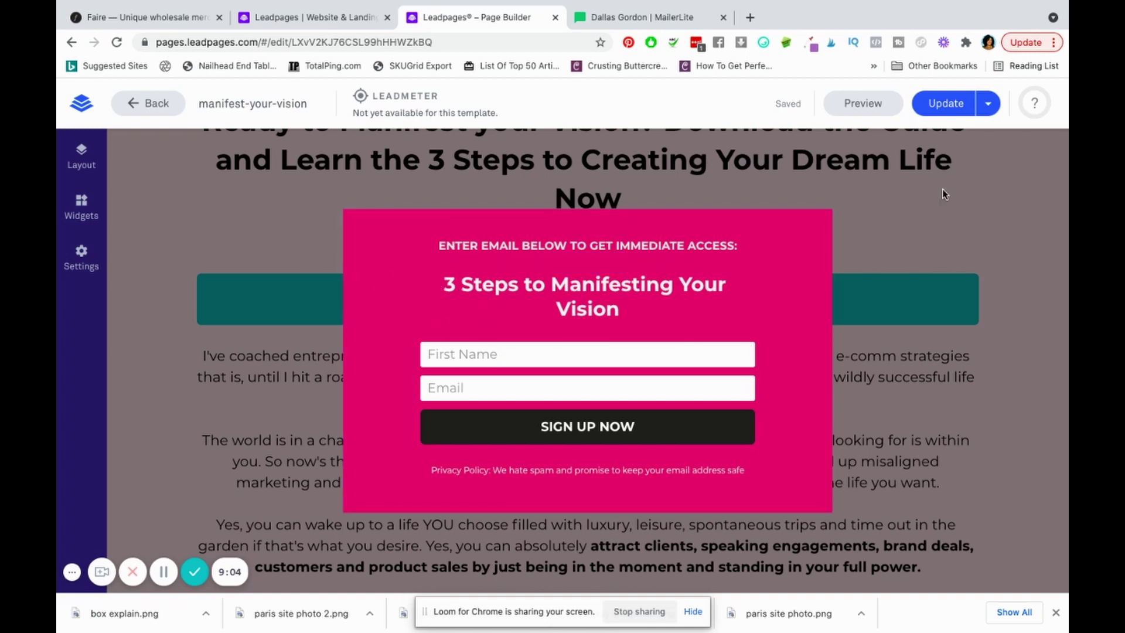
Preview the landing page and open the opt-in pop-up from the "I'M READY TO MANIFEST MY VISION" button to check its form.
left_click(891, 111)
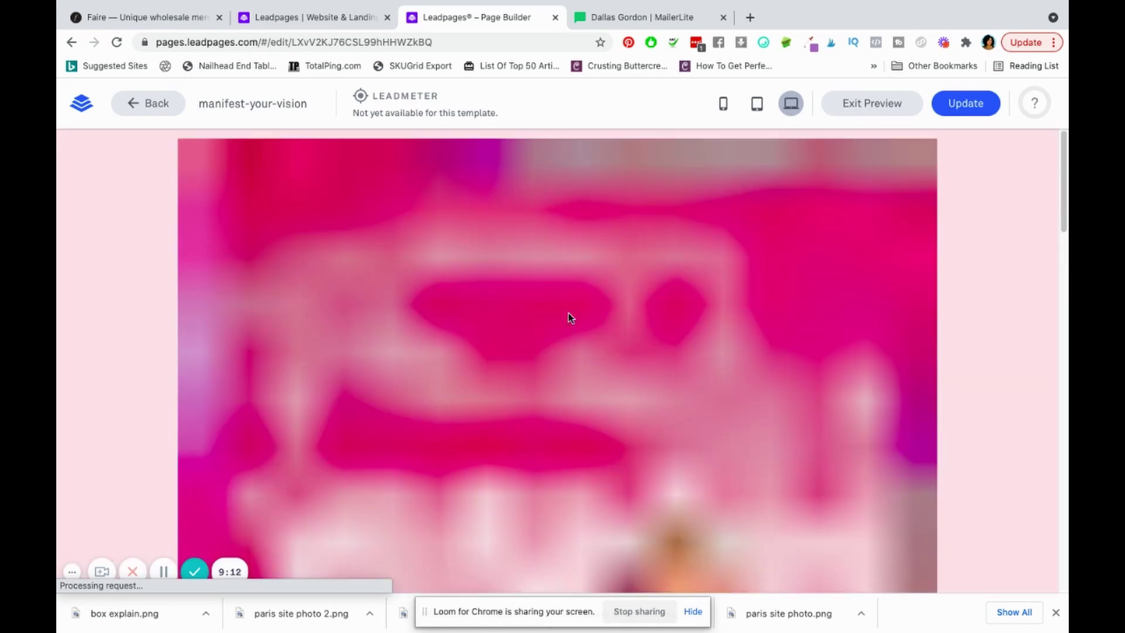
scroll(574, 315, "down", 1)
scroll(573, 315, "down", 7)
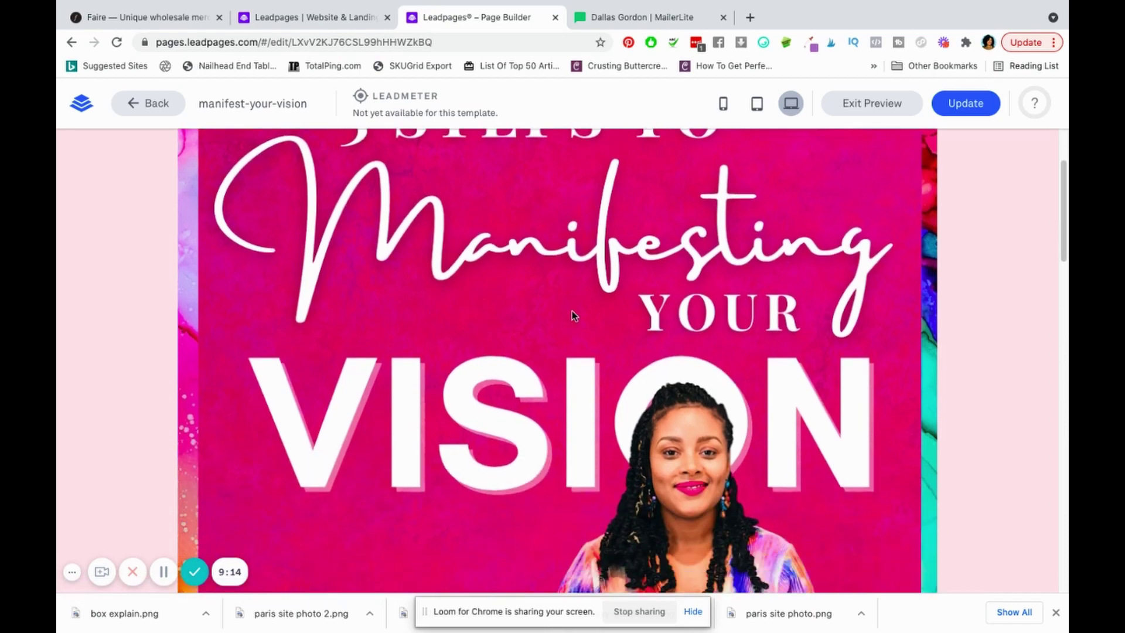
scroll(573, 316, "up", 4)
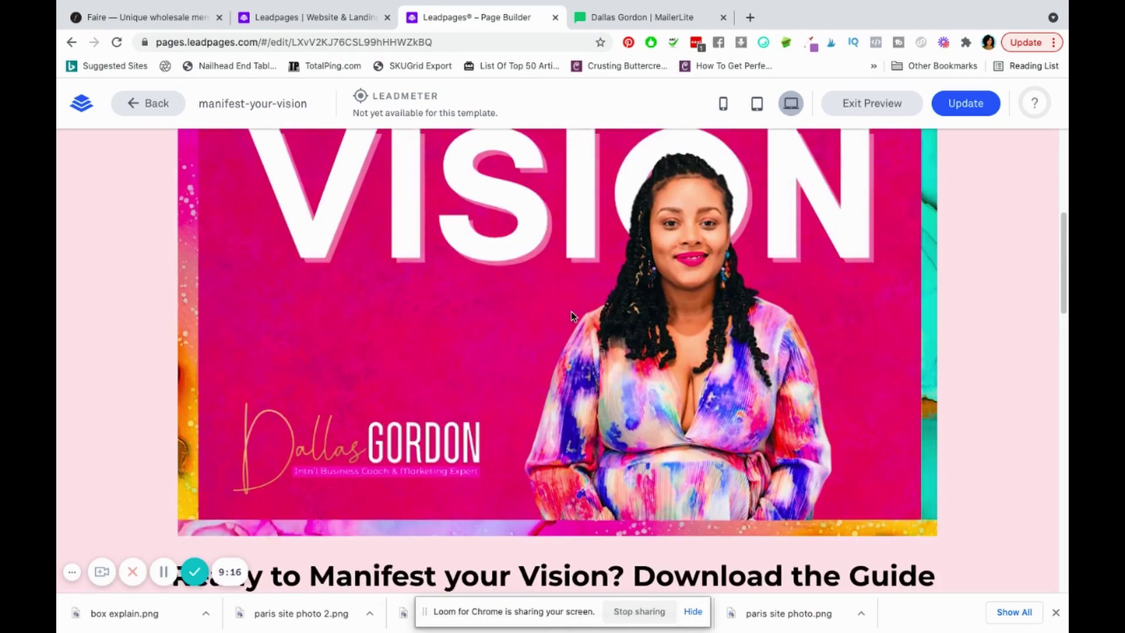
scroll(571, 316, "down", 13)
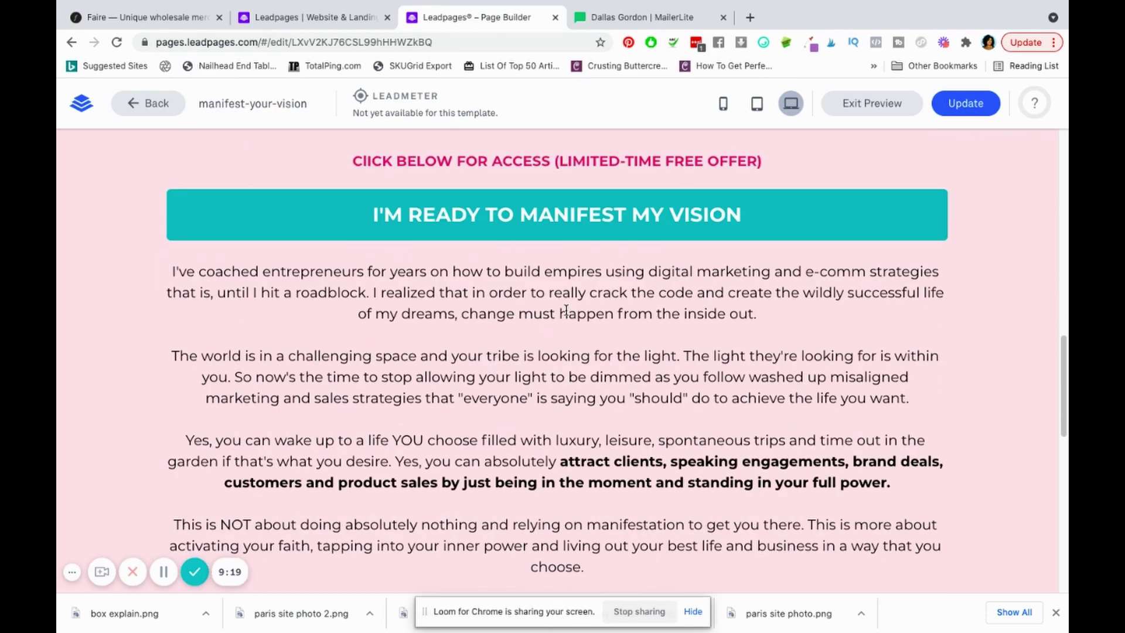
left_click(532, 231)
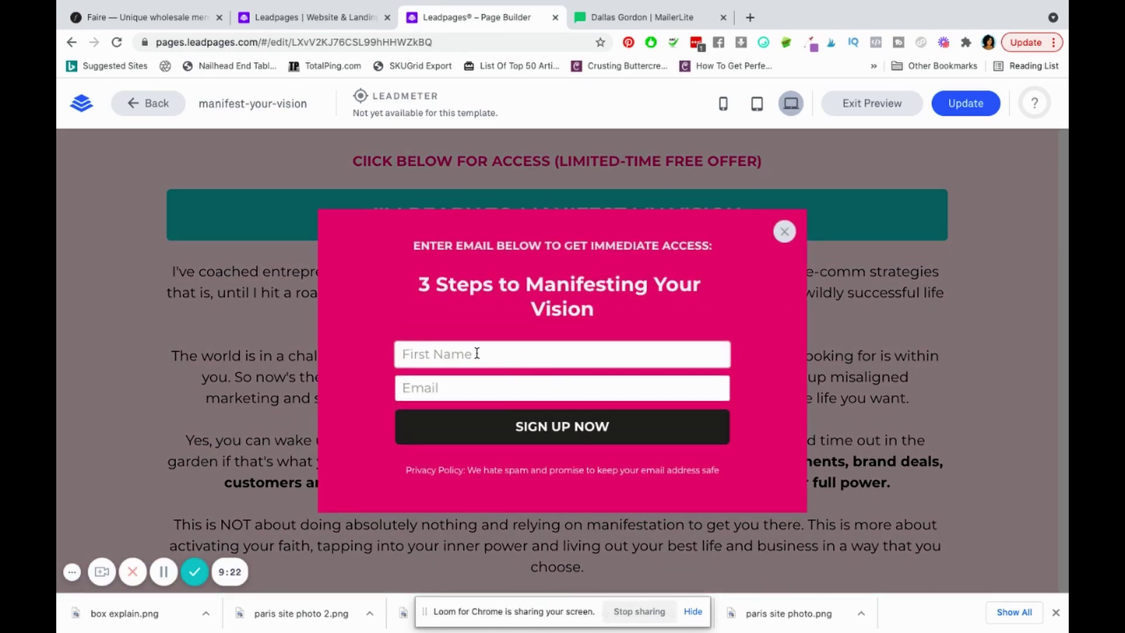
left_click(479, 386)
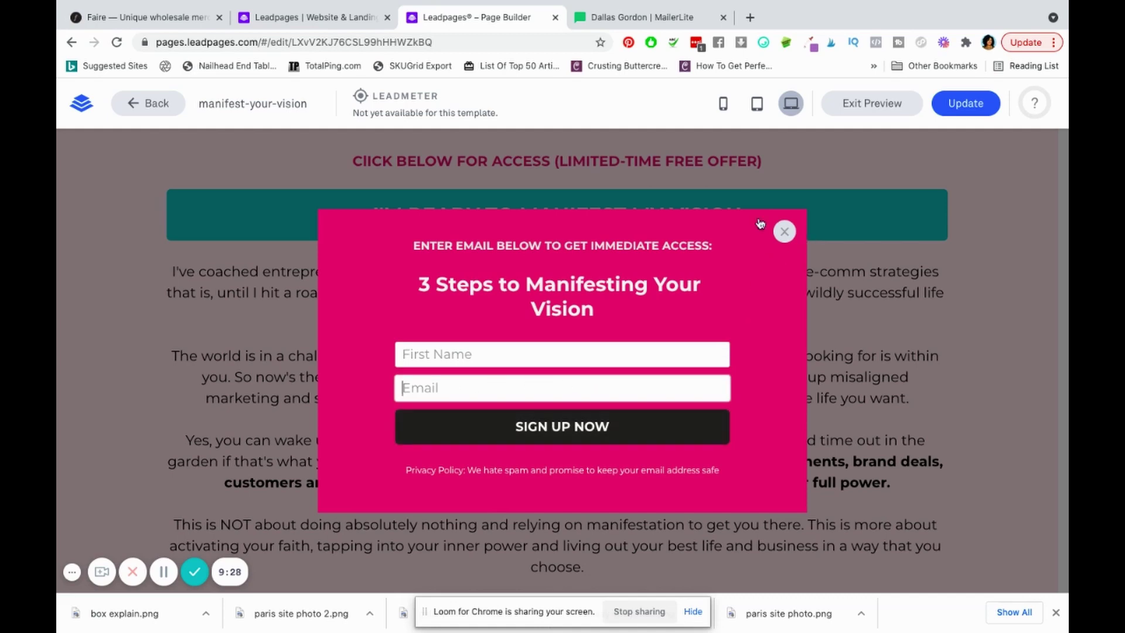
Switch to MailerLite and review the workflow overview of the "Ready to Manifest Your Vision? (Guide Inside)" automation.
left_click(660, 19)
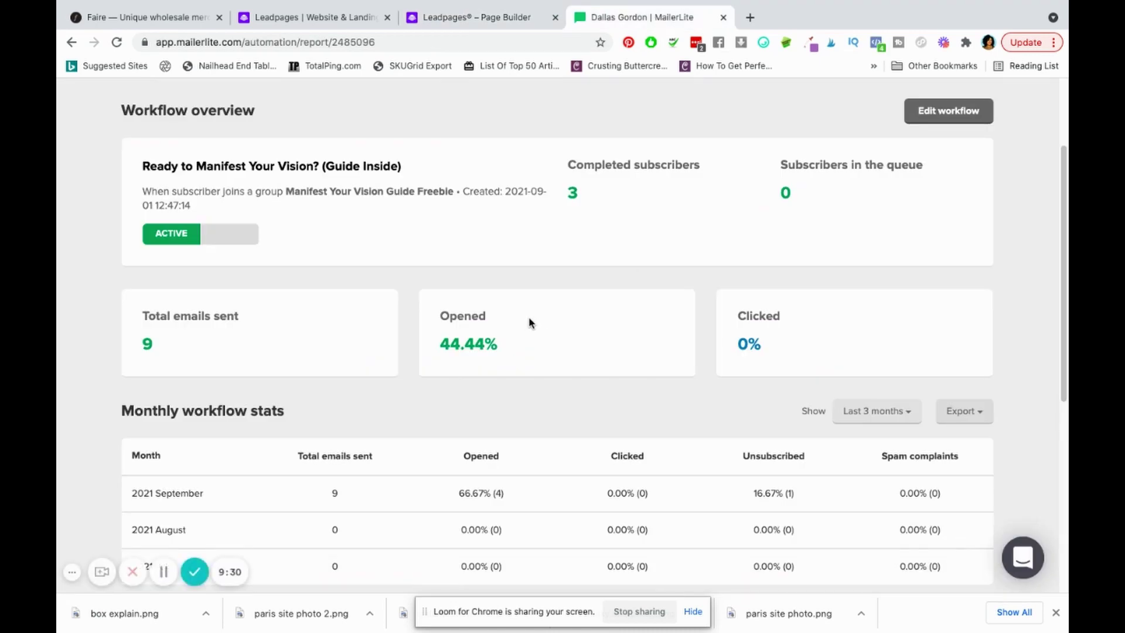
scroll(528, 319, "down", 1)
scroll(491, 383, "up", 1)
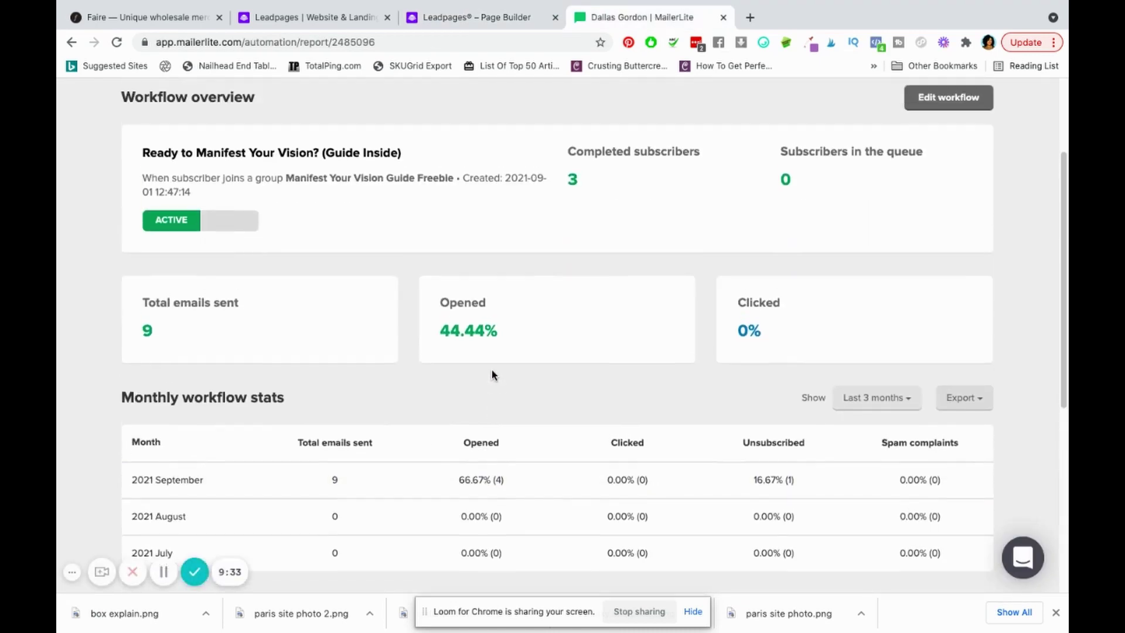